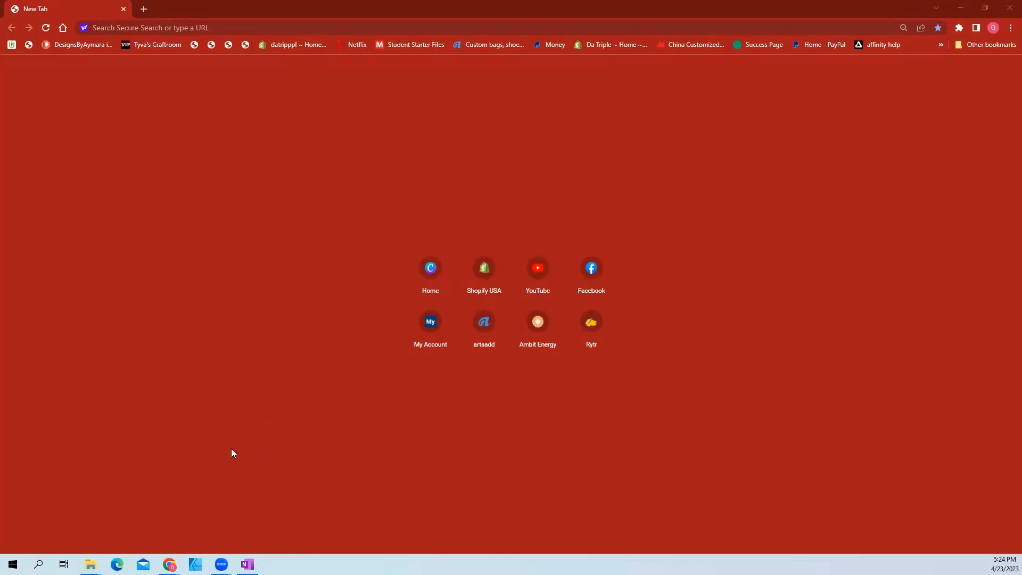
# Step: Open the "_social media animated flyer 12" PDF from the 2023 Flyer folder in a new browser tab
pyautogui.moveTo(90, 564)
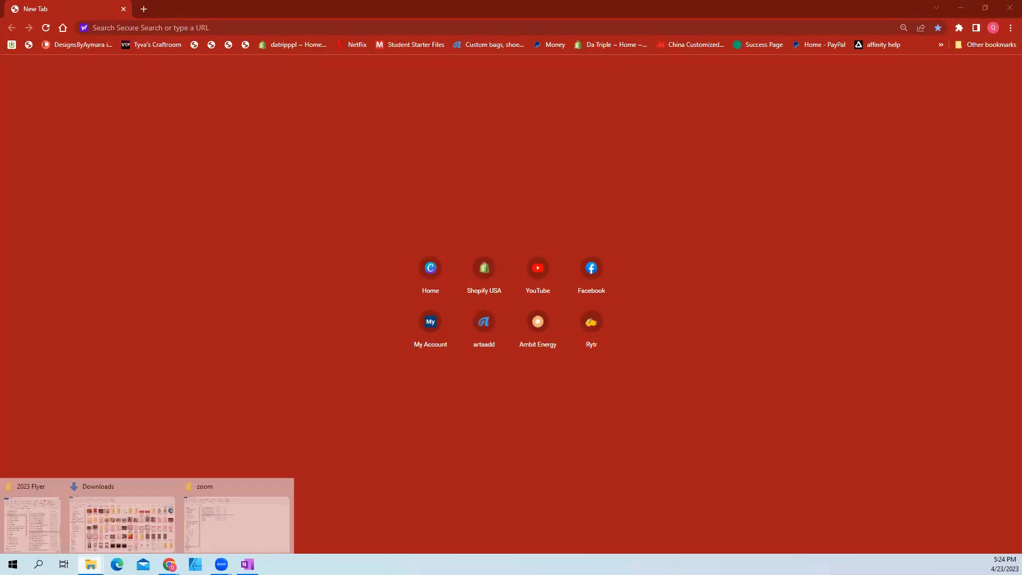
pyautogui.click(41, 539)
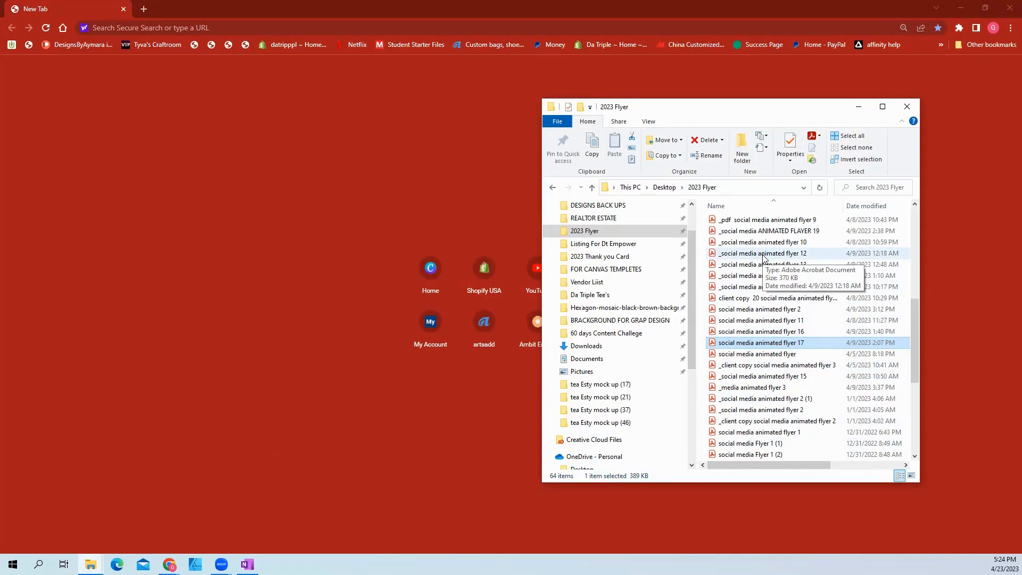
pyautogui.moveTo(763, 256); pyautogui.dragTo(164, 19)
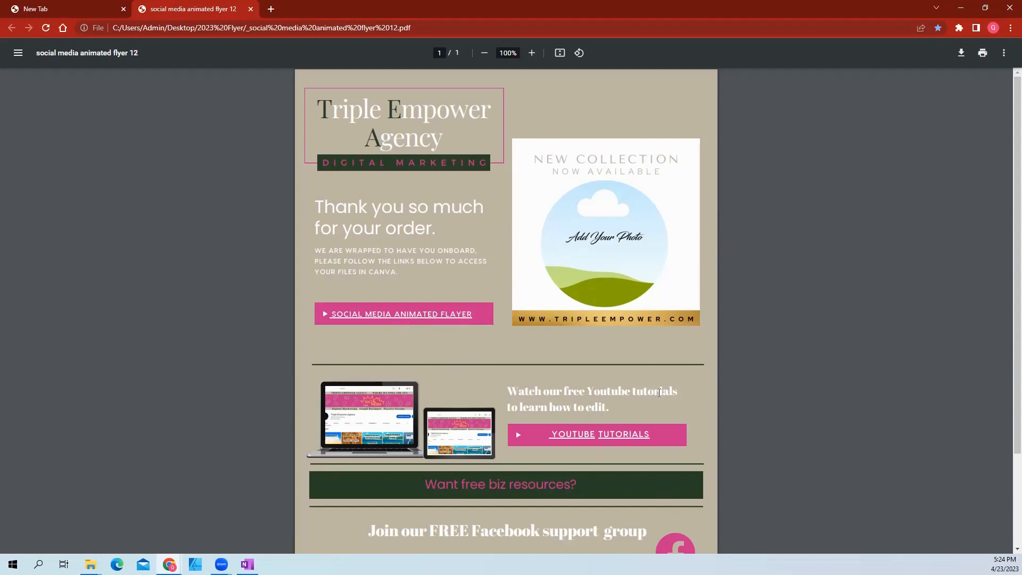
# Step: Follow the PDF's Social Media Animated Flayer link to Canva and create an editable copy of the shared template
pyautogui.scroll(-1, 674, 423)
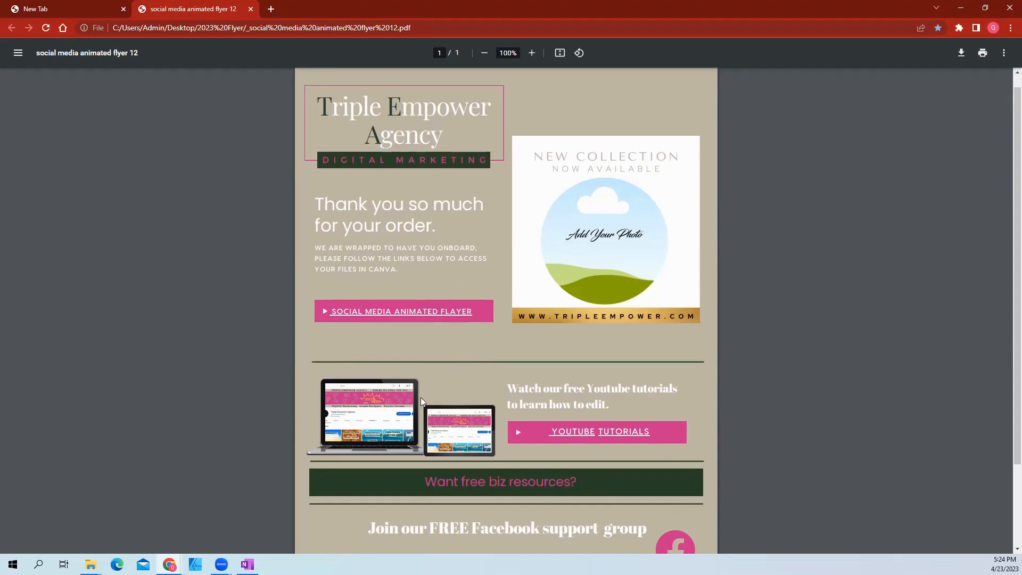
pyautogui.scroll(-2, 420, 400)
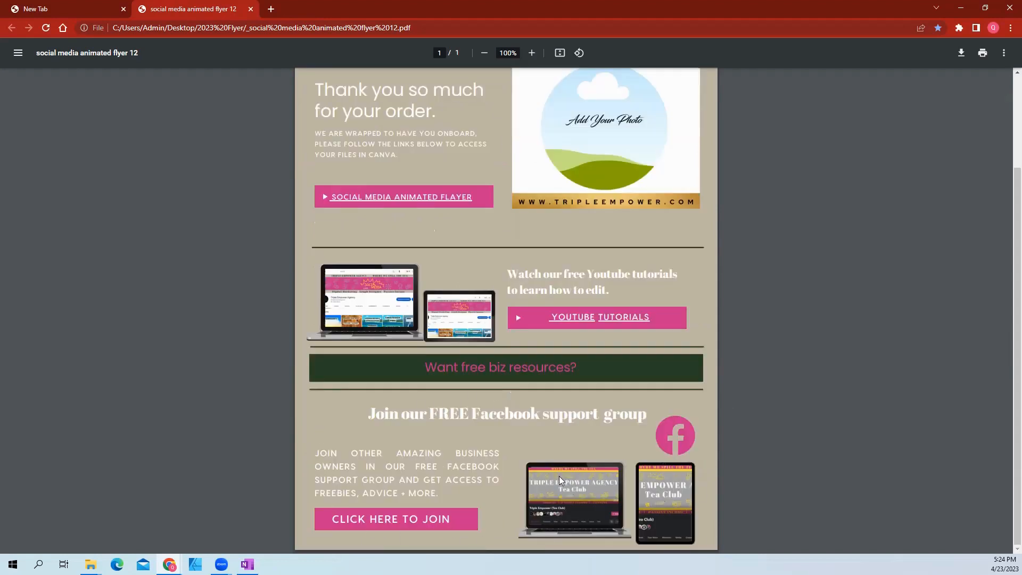
pyautogui.scroll(2, 503, 332)
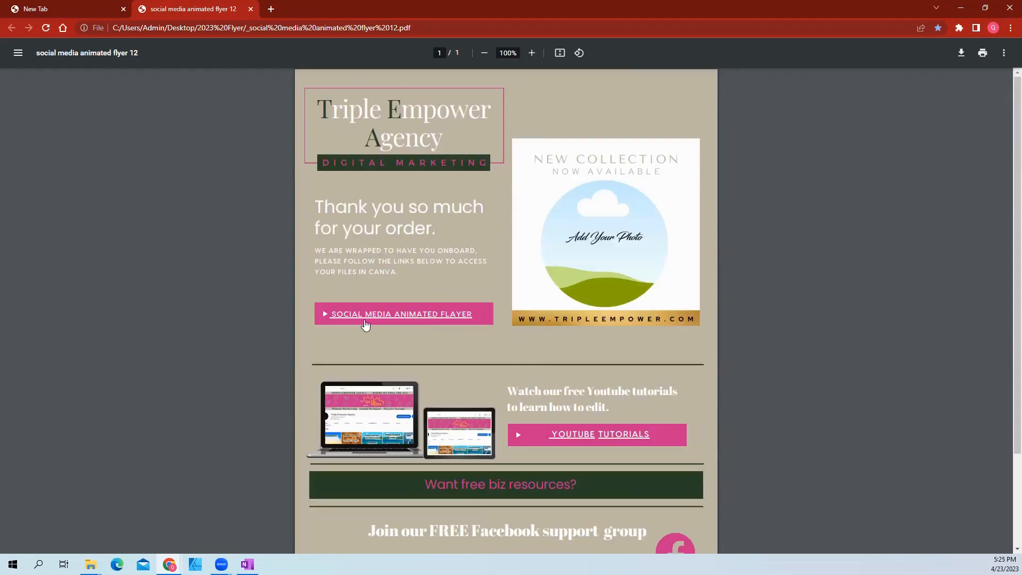
pyautogui.click(388, 315)
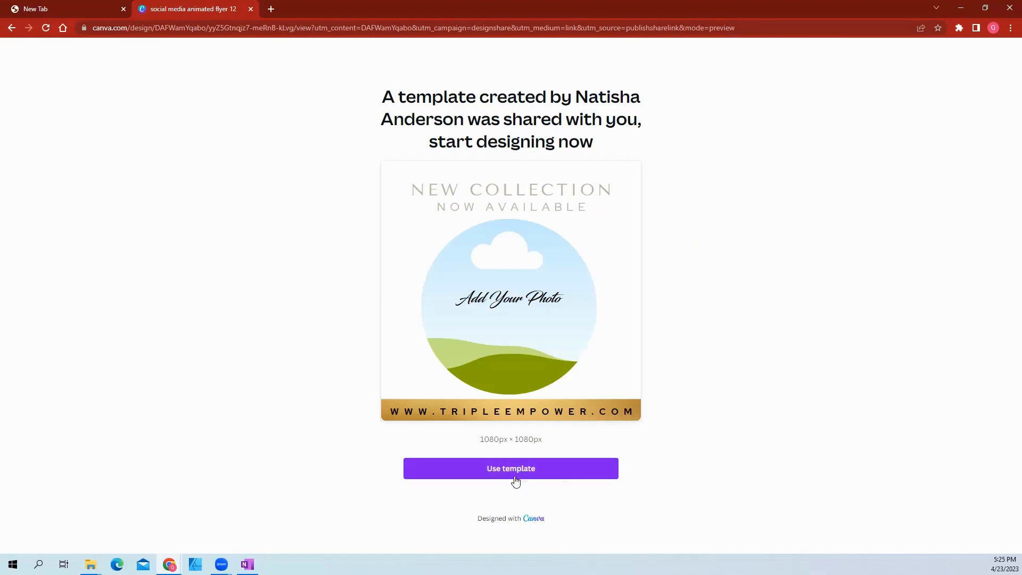
pyautogui.click(497, 479)
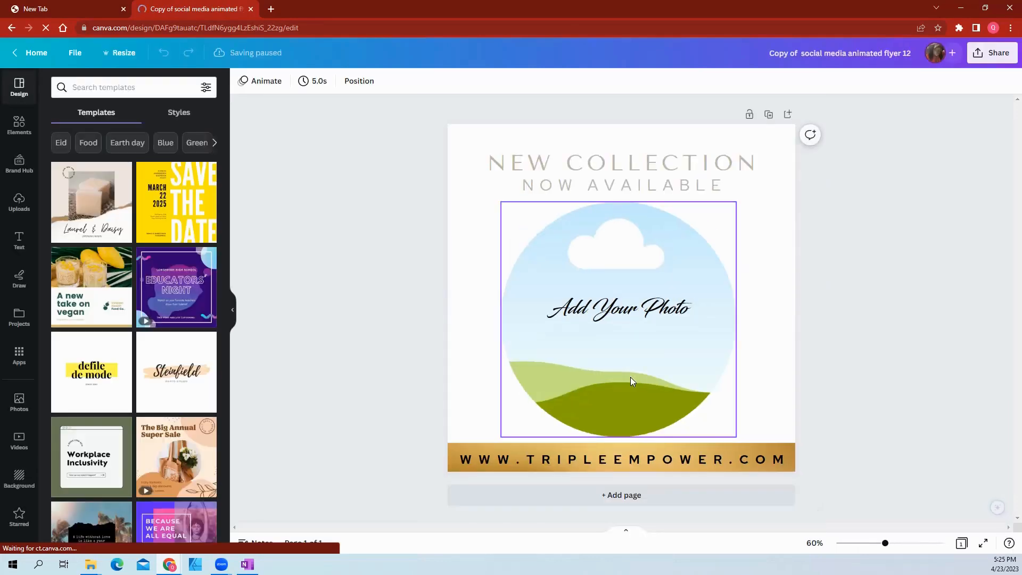
# Step: Examine which parts of the flyer can be edited: the two heading lines, the circular photo frame and the gold banner
pyautogui.click(575, 171)
pyautogui.click(583, 190)
pyautogui.click(577, 279)
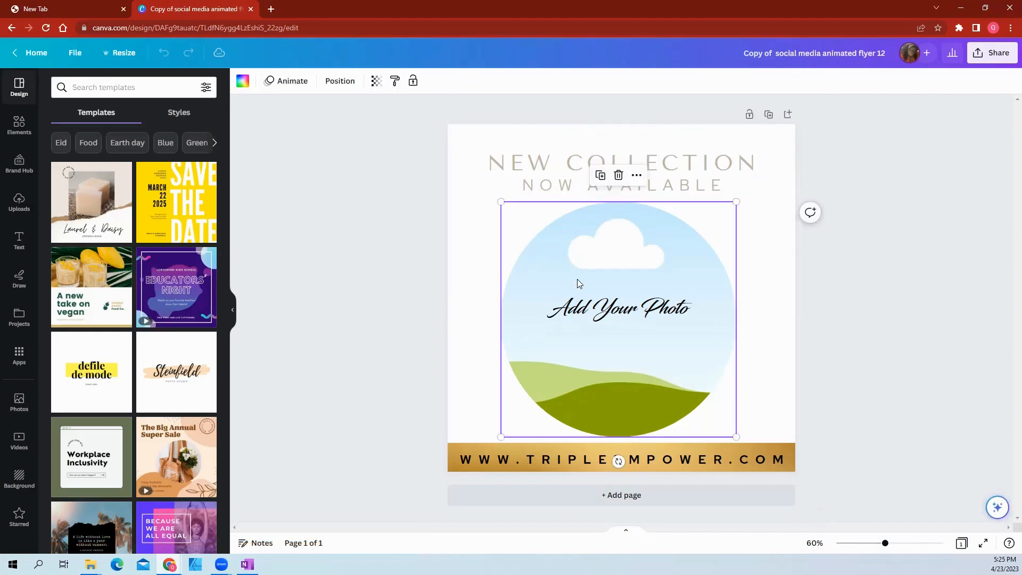
pyautogui.click(567, 458)
pyautogui.click(460, 445)
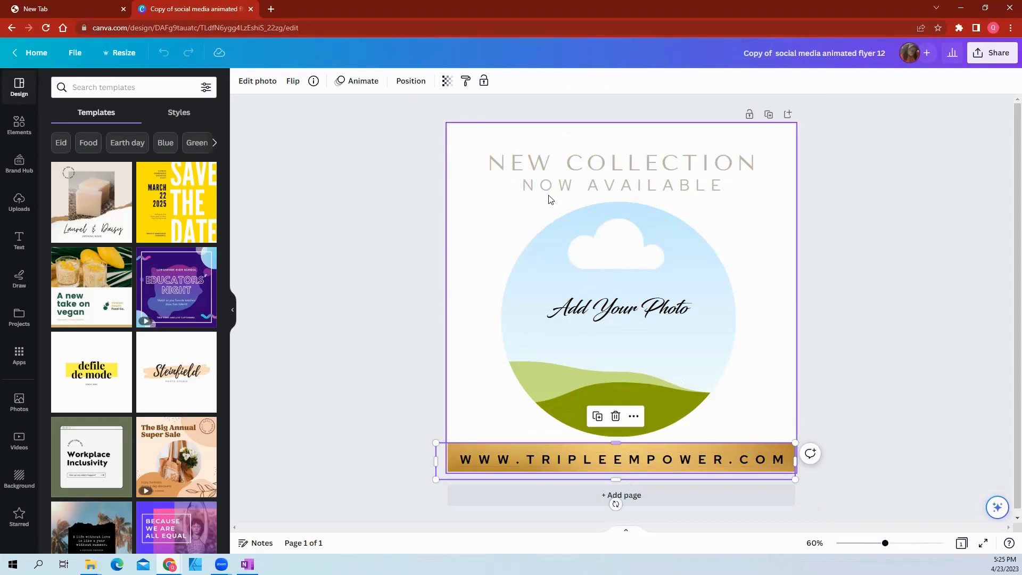
pyautogui.click(471, 174)
pyautogui.click(520, 163)
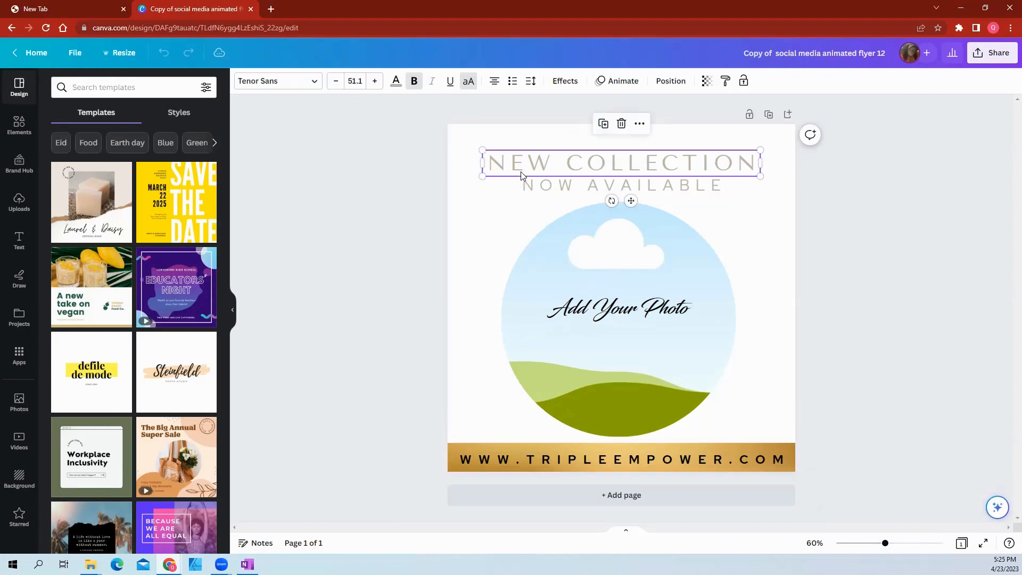
pyautogui.click(555, 288)
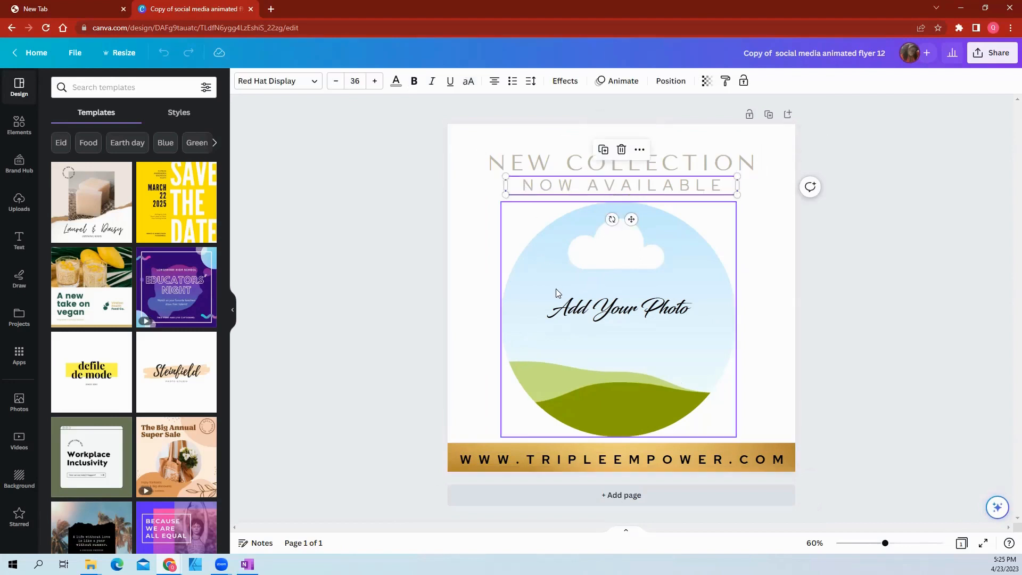
pyautogui.click(556, 444)
pyautogui.click(556, 445)
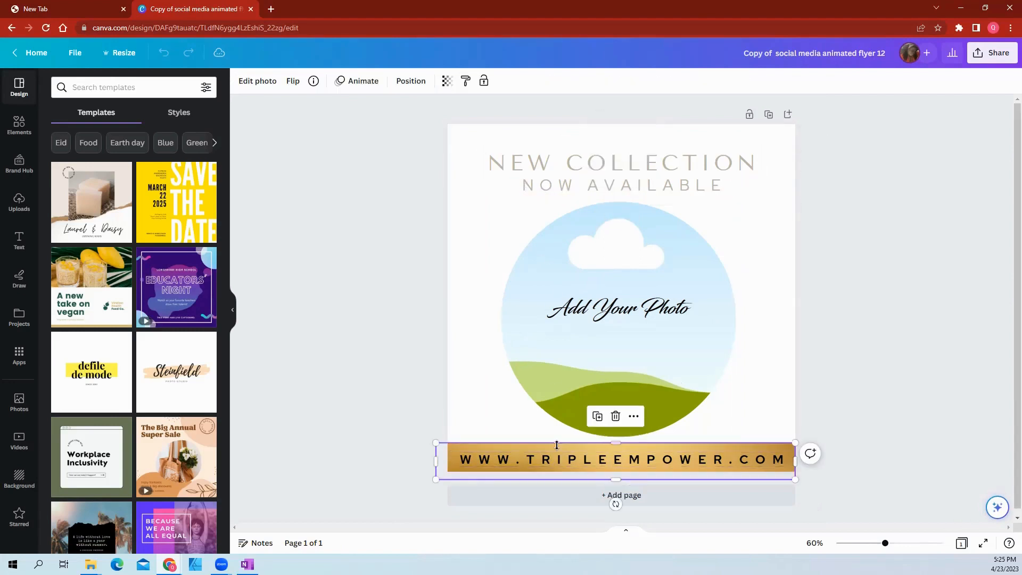
# Step: Delete the "Add Your Photo" text from the circular photo frame
pyautogui.click(498, 338)
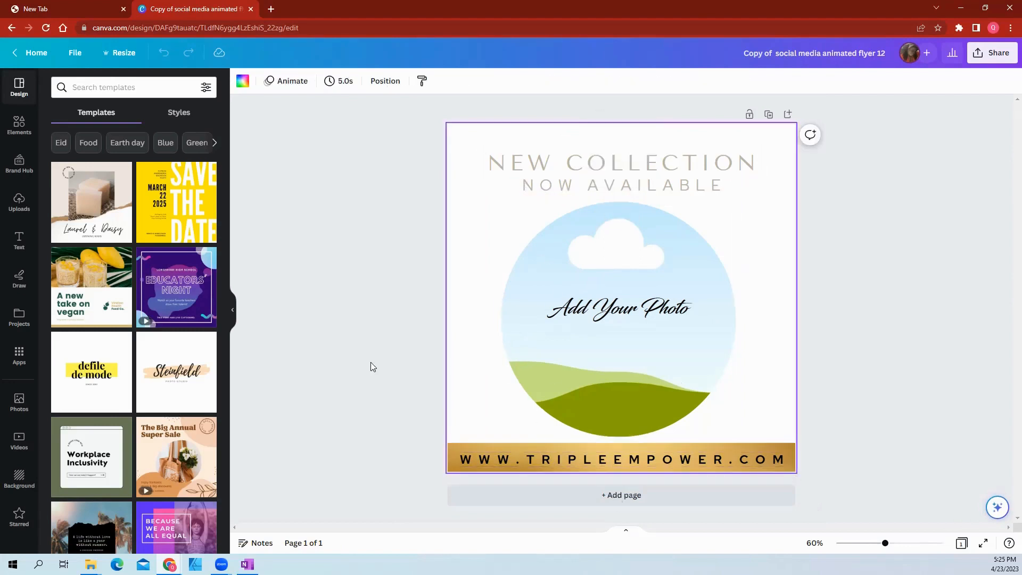
pyautogui.click(607, 312)
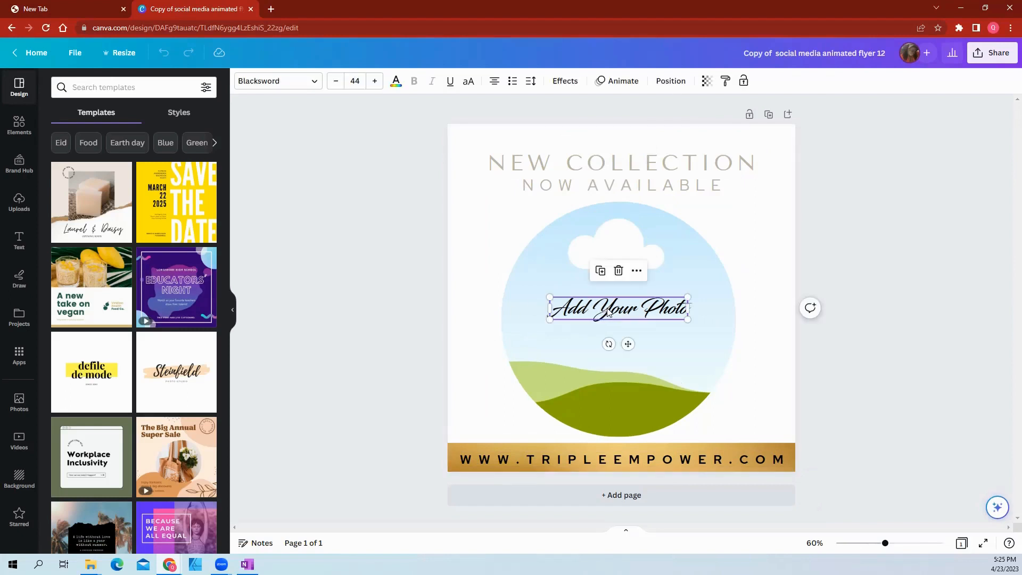
pyautogui.click(618, 270)
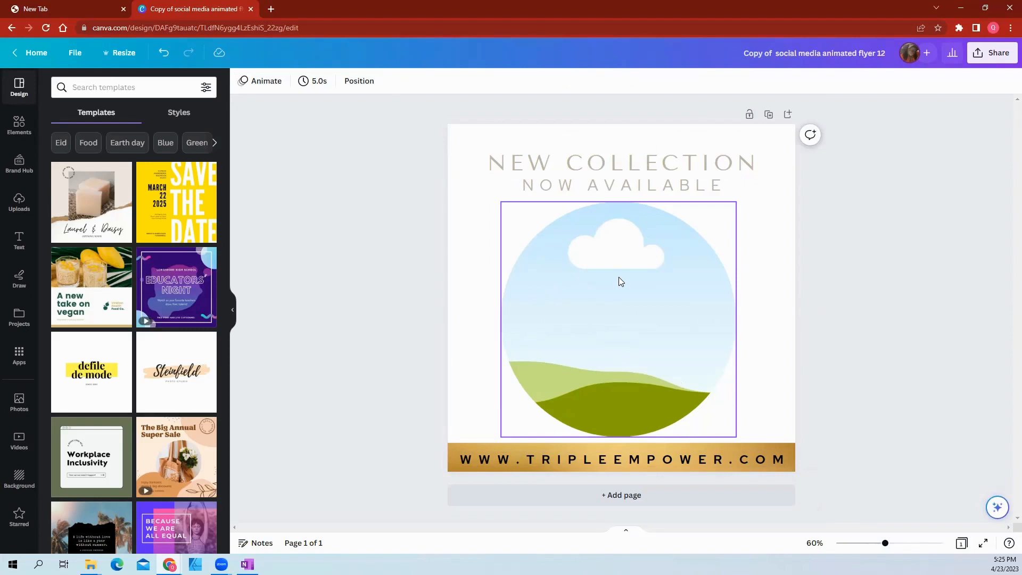
# Step: Widen the gold banner slightly past the page's right edge and lower its upper edge to make it thinner
pyautogui.click(628, 447)
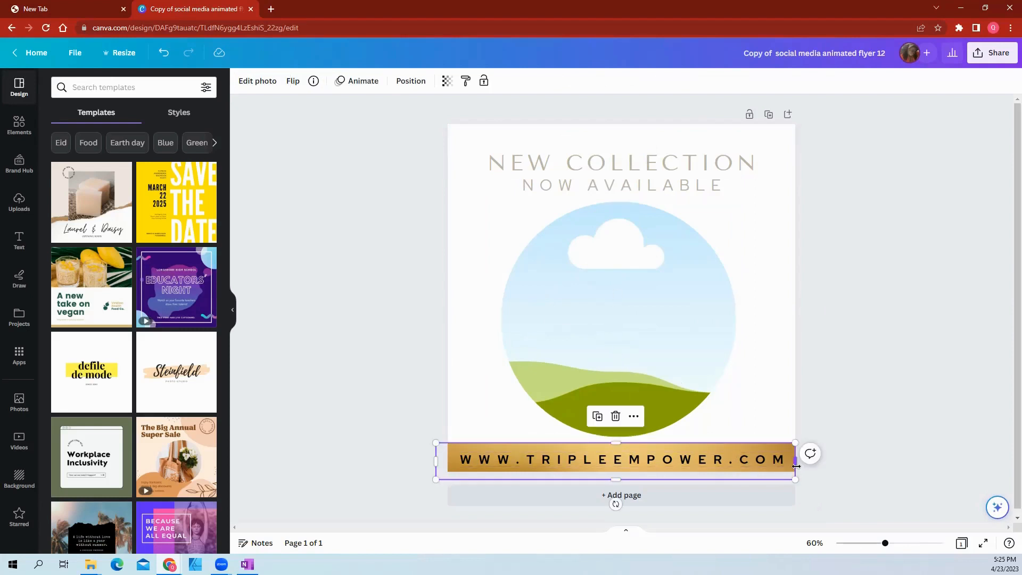
pyautogui.moveTo(794, 463); pyautogui.dragTo(802, 461)
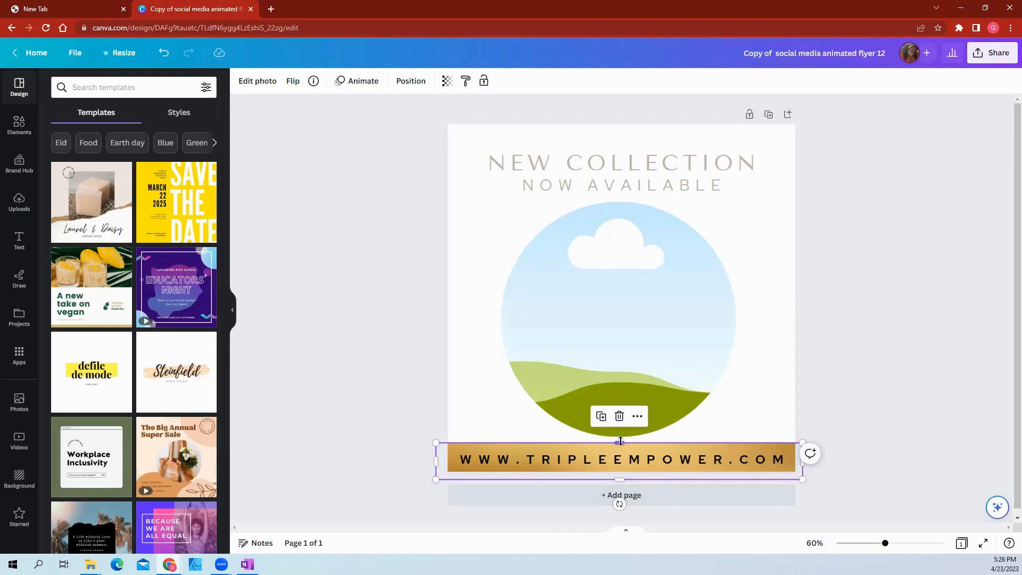
pyautogui.moveTo(621, 441); pyautogui.dragTo(618, 448)
pyautogui.doubleClick(583, 460)
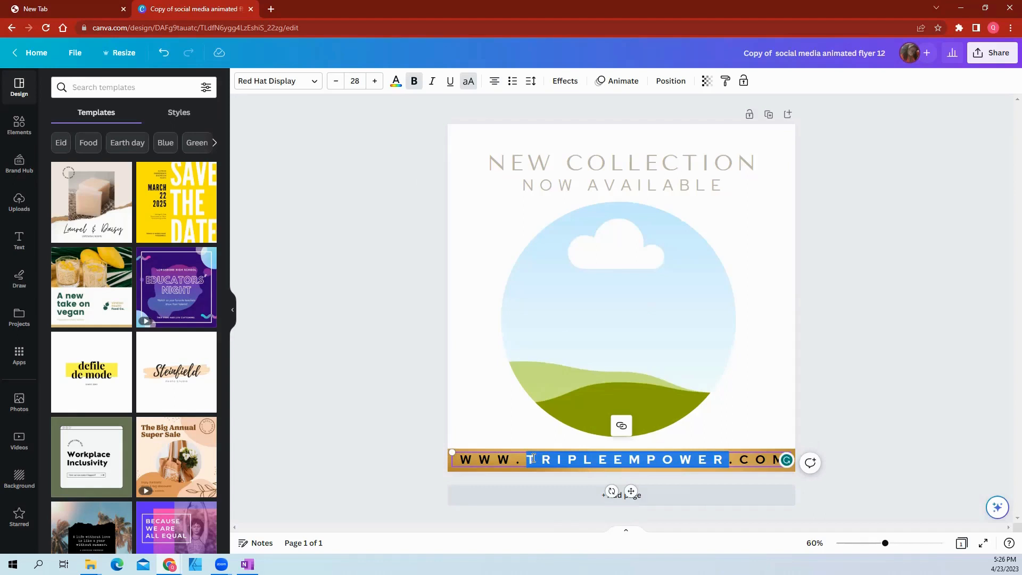
pyautogui.write('TRIPLEEM')
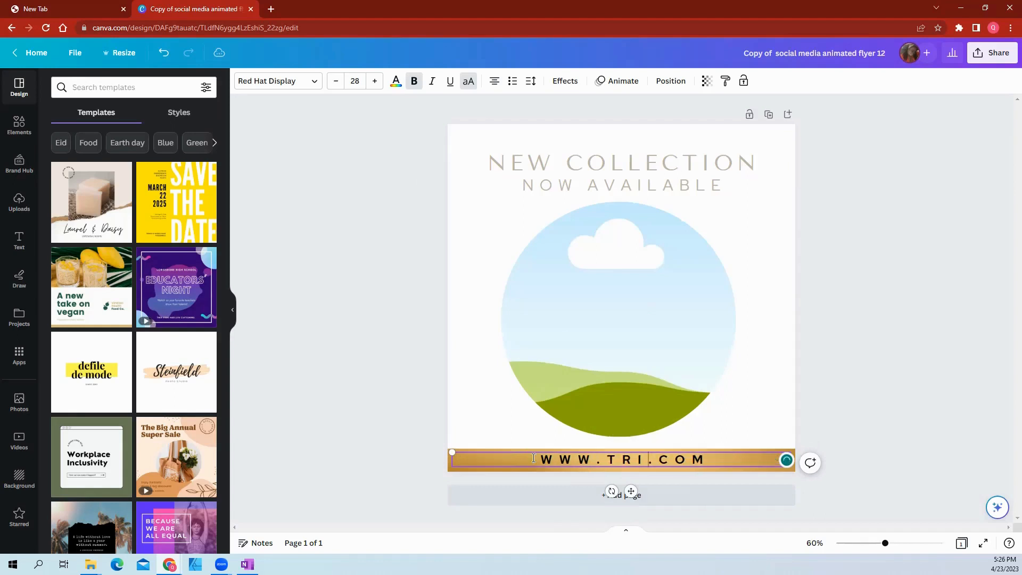
pyautogui.write('POWER')
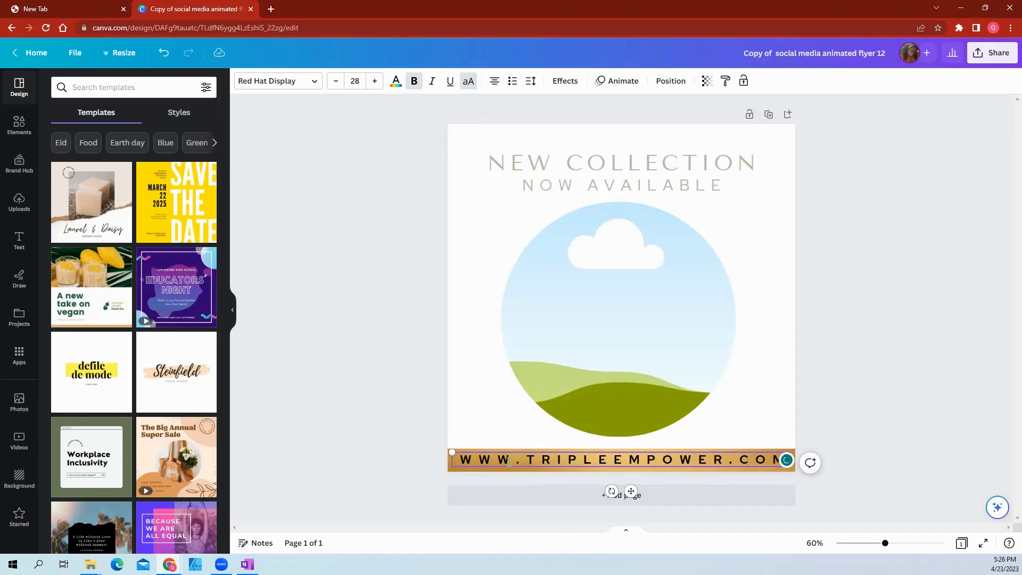
pyautogui.click(862, 317)
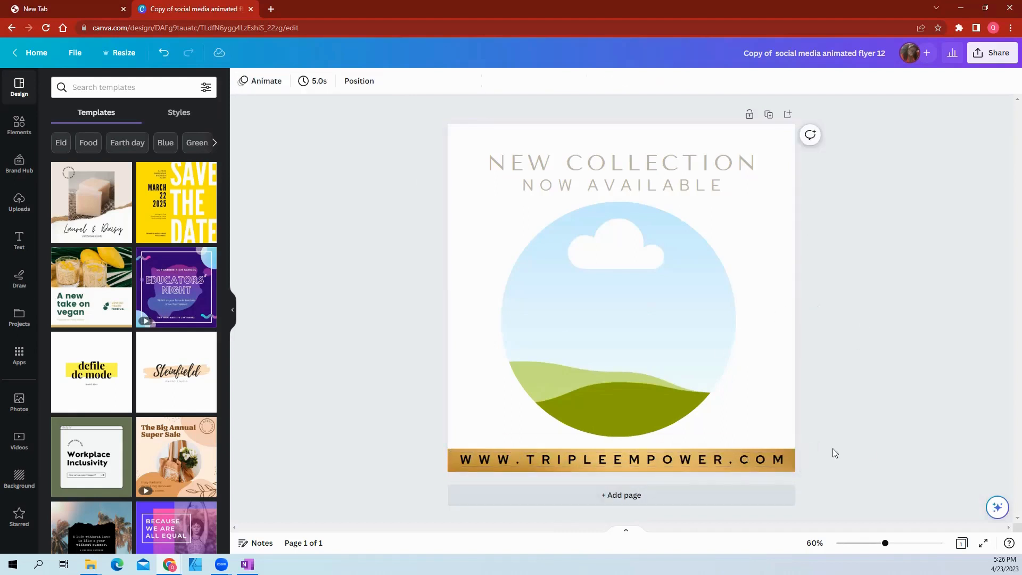
pyautogui.click(662, 462)
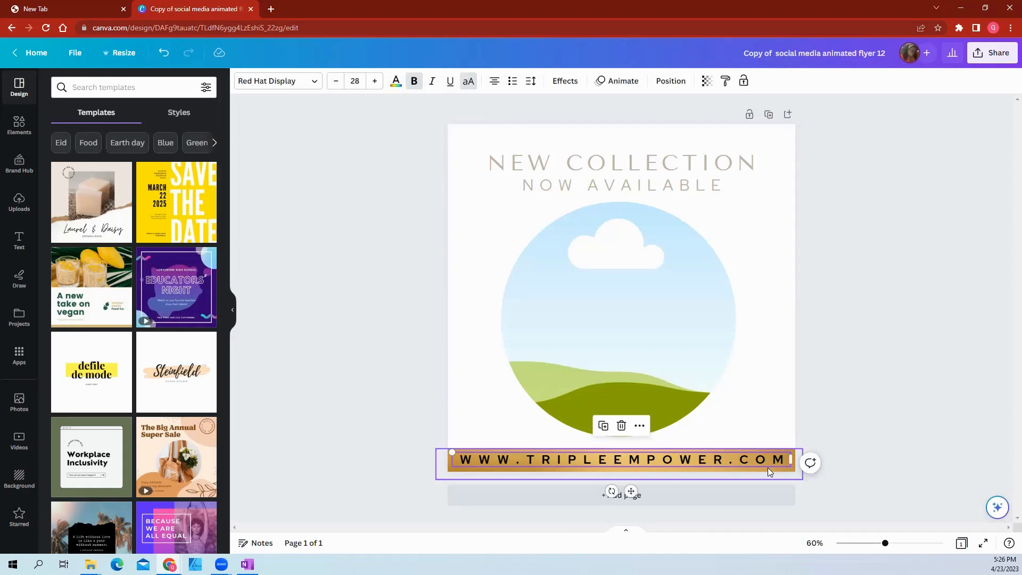
pyautogui.click(610, 463)
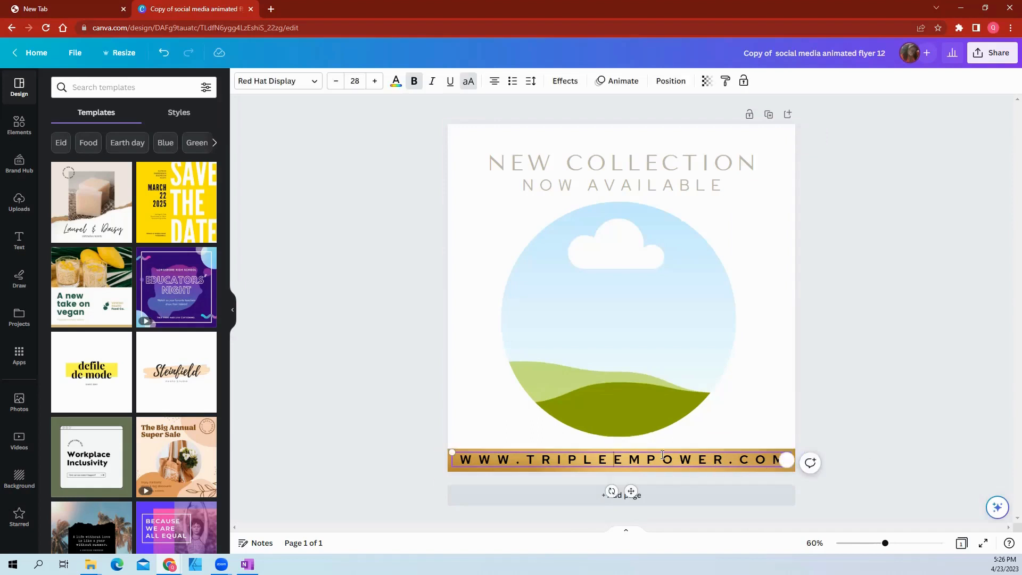
pyautogui.moveTo(727, 460); pyautogui.dragTo(629, 460)
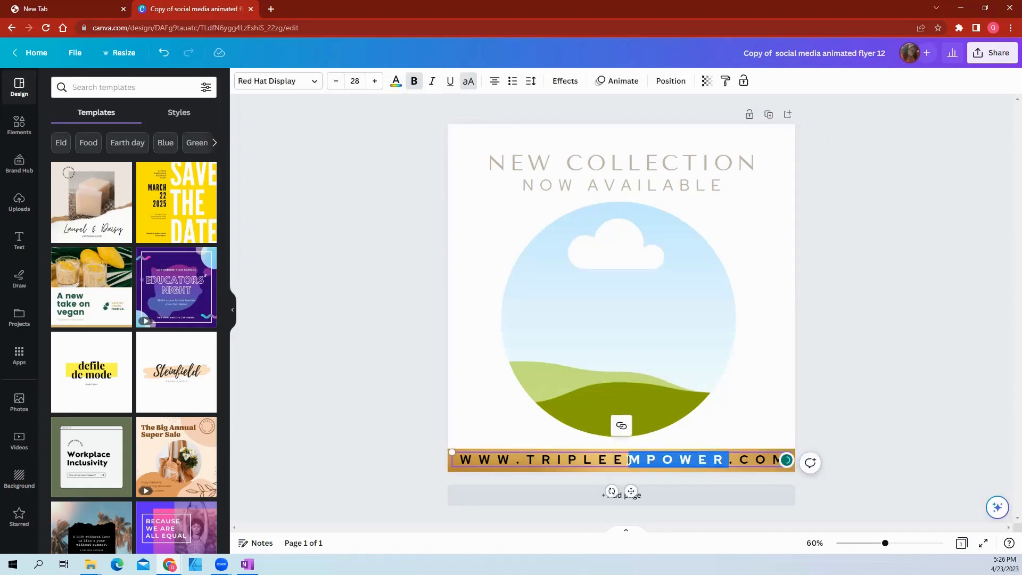
pyautogui.press('BackSpace')
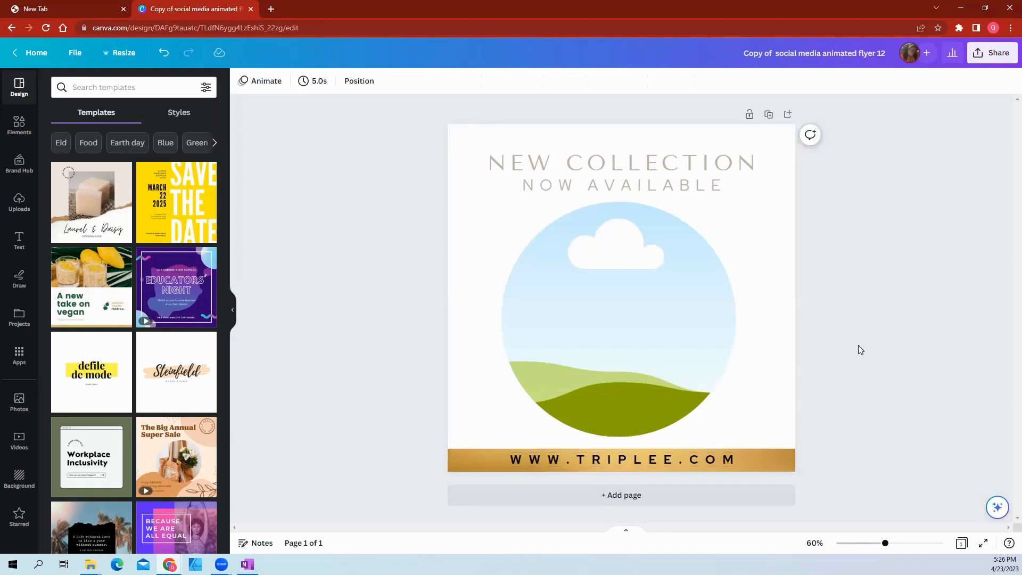
# Step: Set the letter spacing of the banner's website text to 800
pyautogui.click(616, 463)
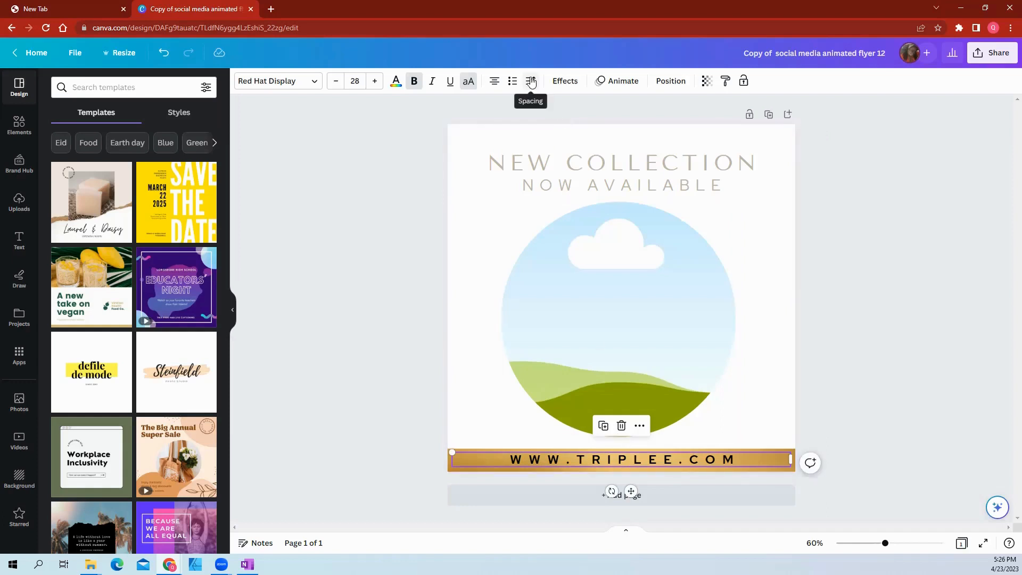
pyautogui.click(531, 81)
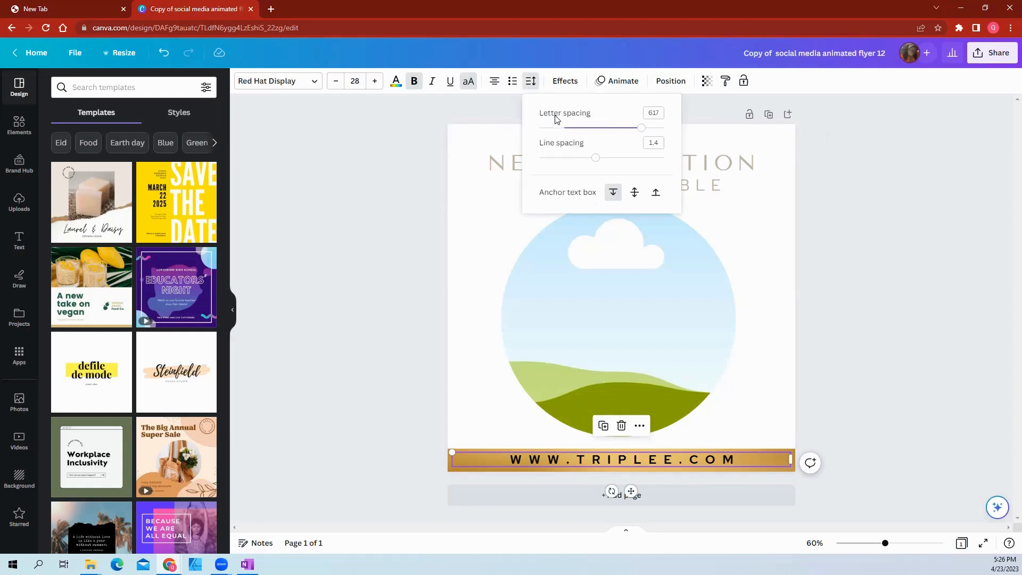
pyautogui.moveTo(643, 129); pyautogui.dragTo(679, 113)
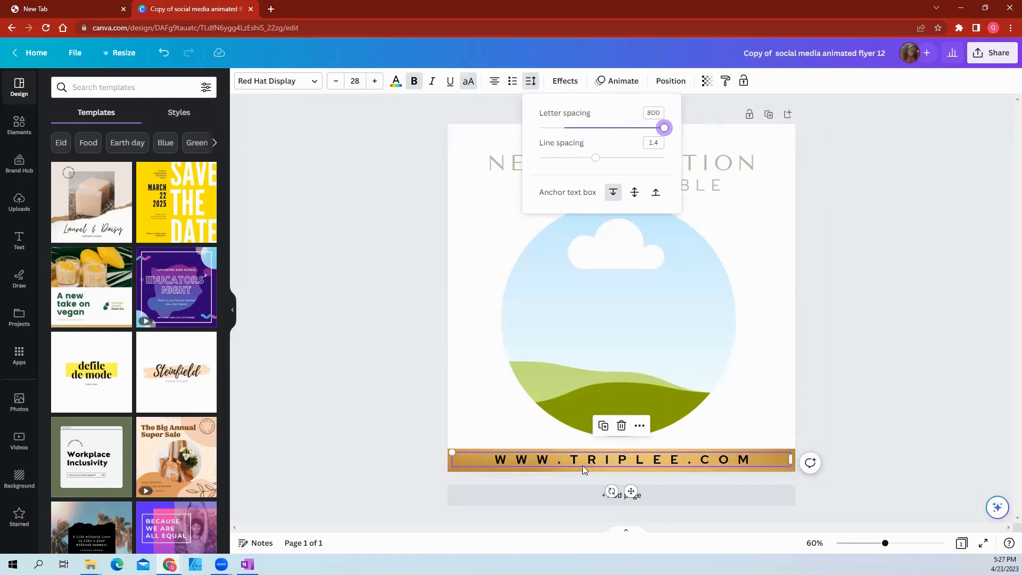
pyautogui.click(878, 388)
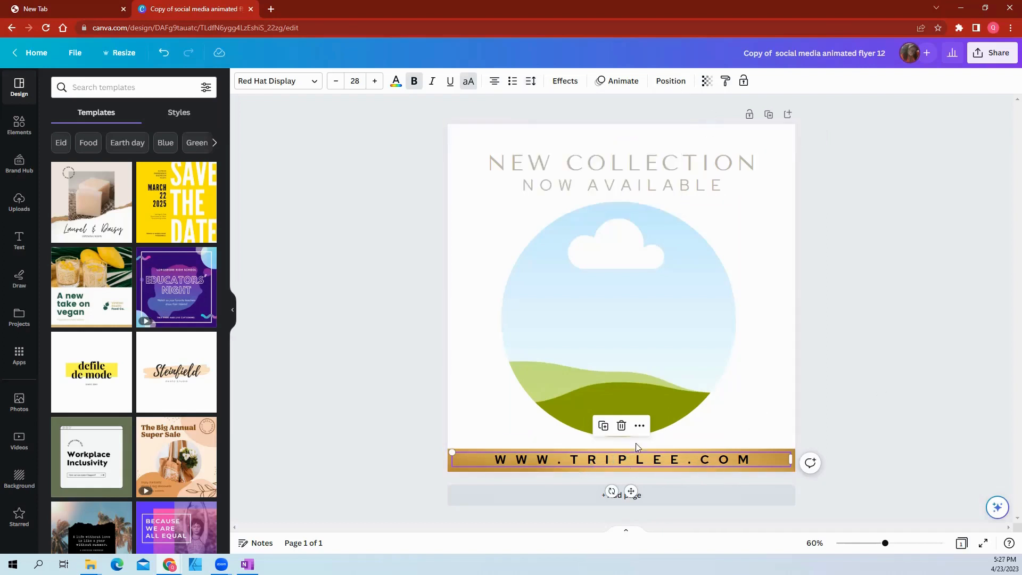
pyautogui.click(676, 461)
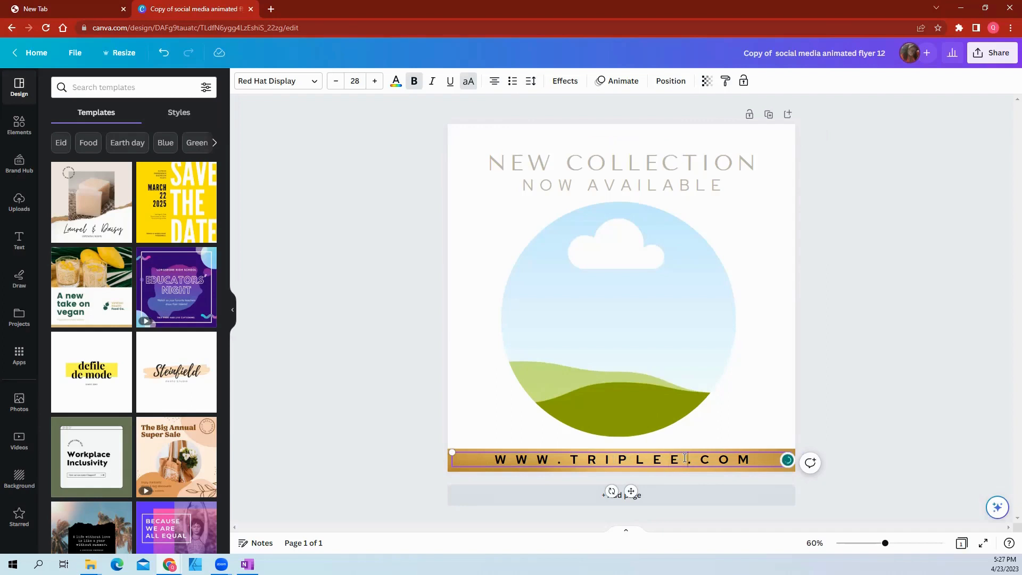
pyautogui.write('N')
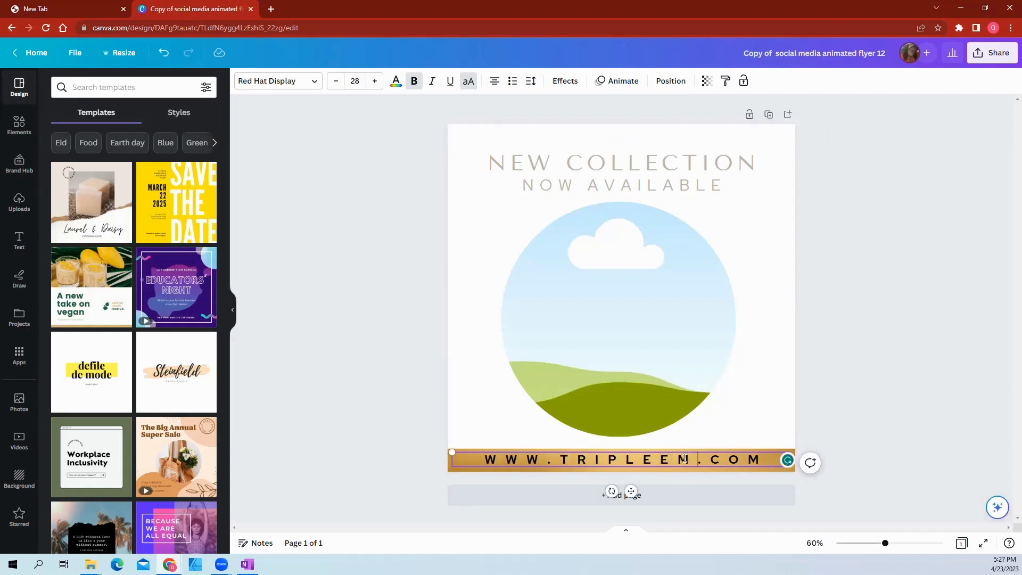
pyautogui.write('POWER')
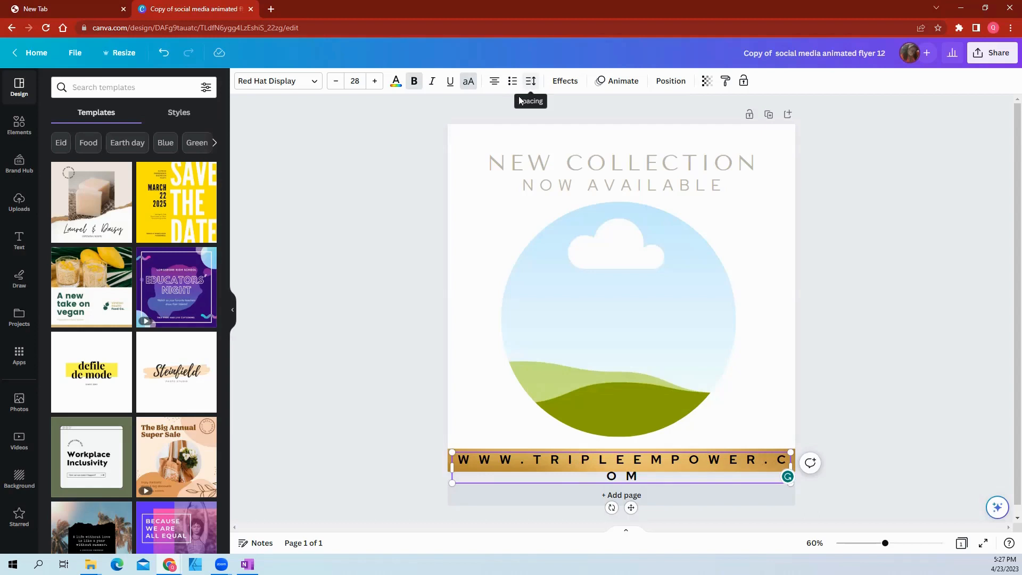
pyautogui.click(531, 83)
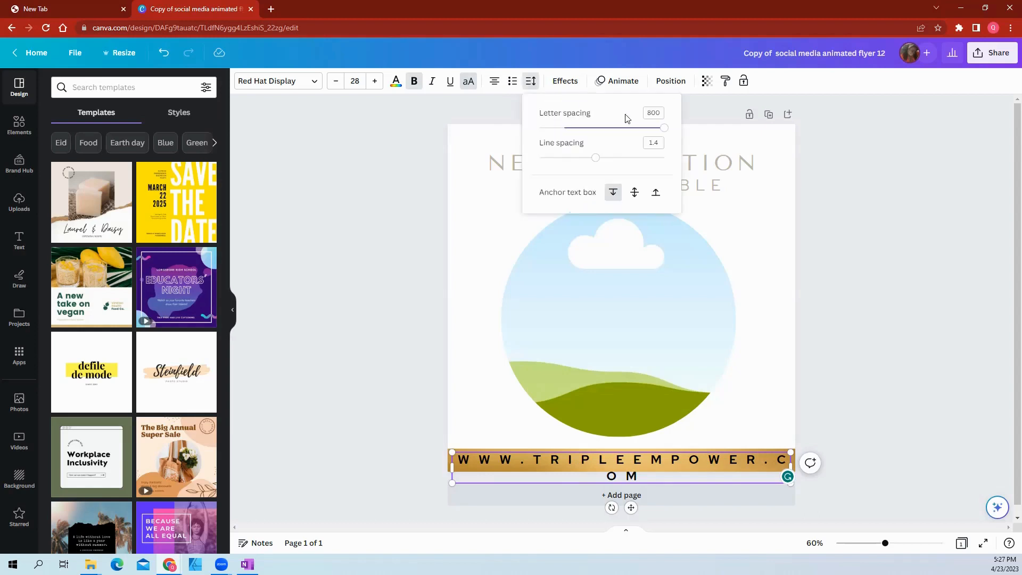
pyautogui.moveTo(664, 129); pyautogui.dragTo(643, 137)
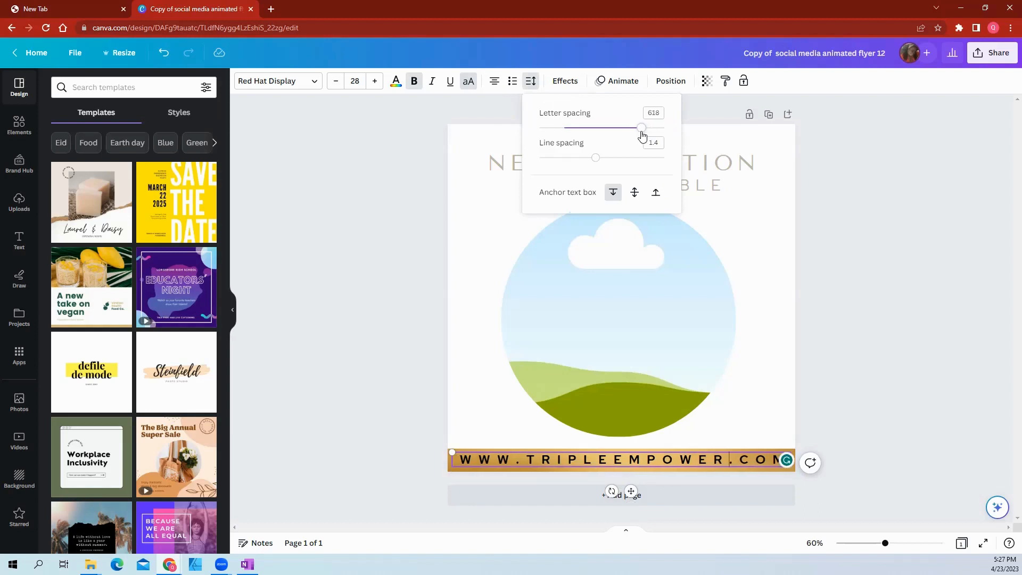
# Step: Set the flyer's background colour to the dark green of the Da Triple brand palette and look at the available Brand Kits
pyautogui.click(862, 298)
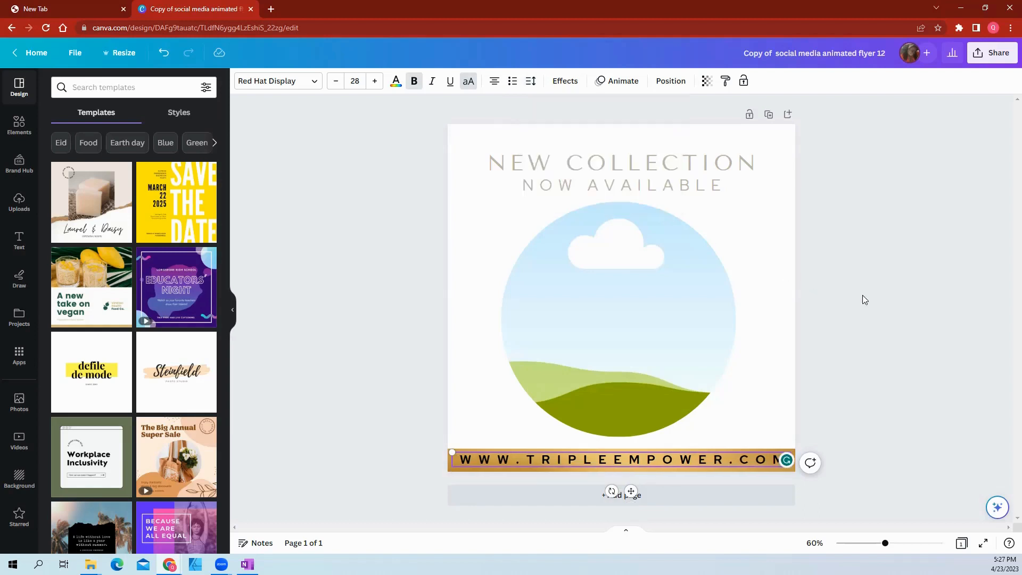
pyautogui.click(863, 299)
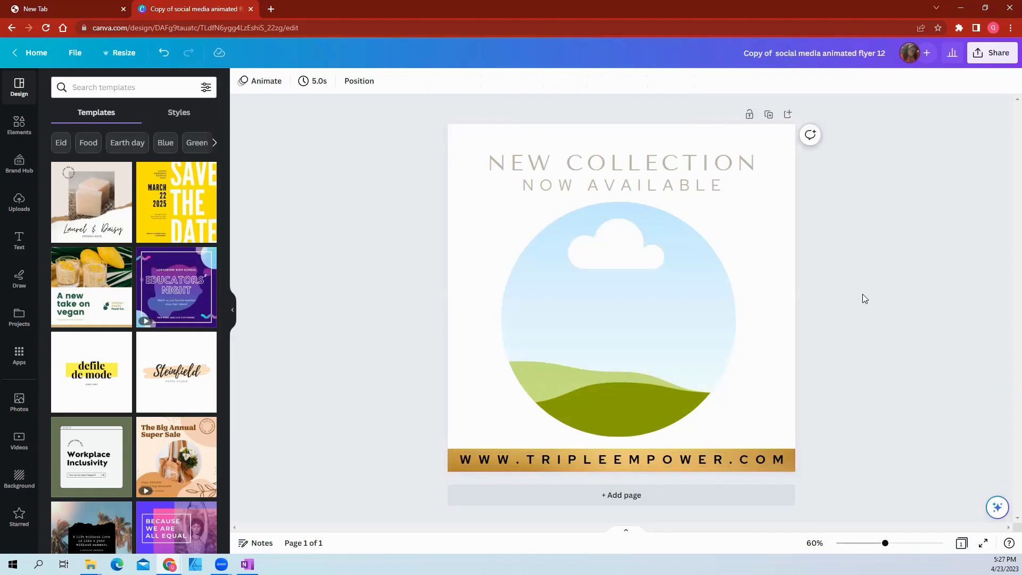
pyautogui.click(471, 280)
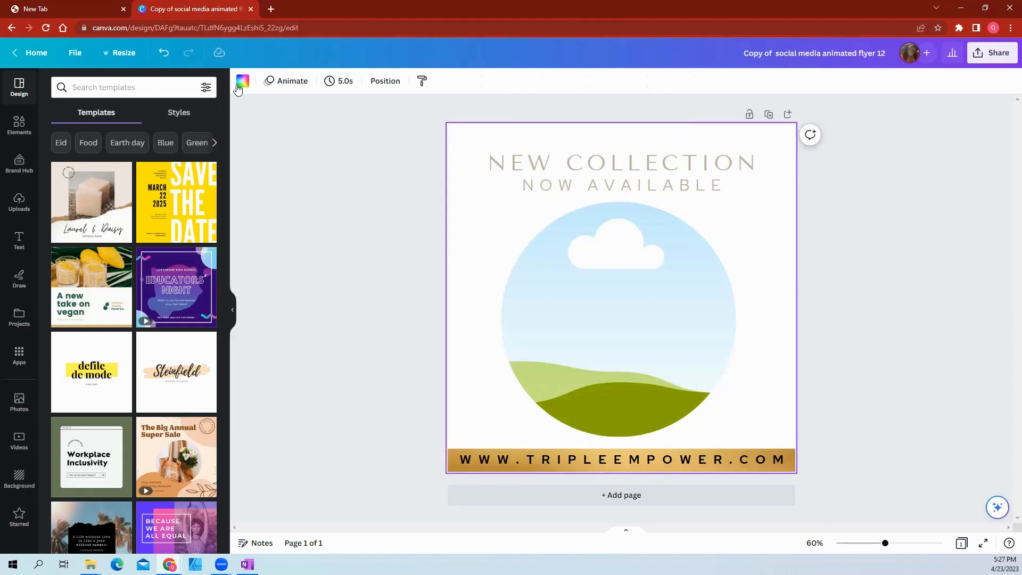
pyautogui.click(242, 81)
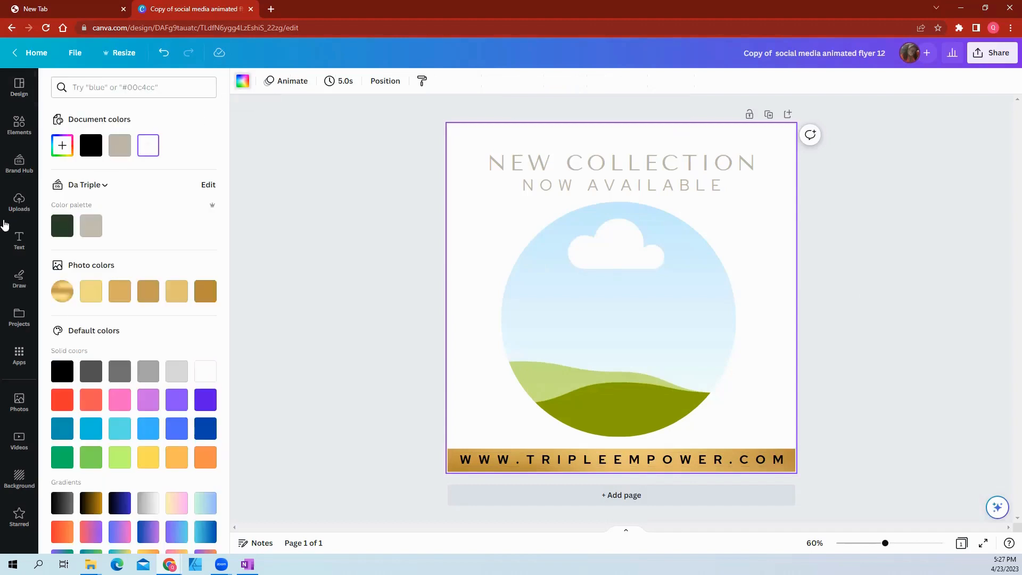
pyautogui.click(413, 303)
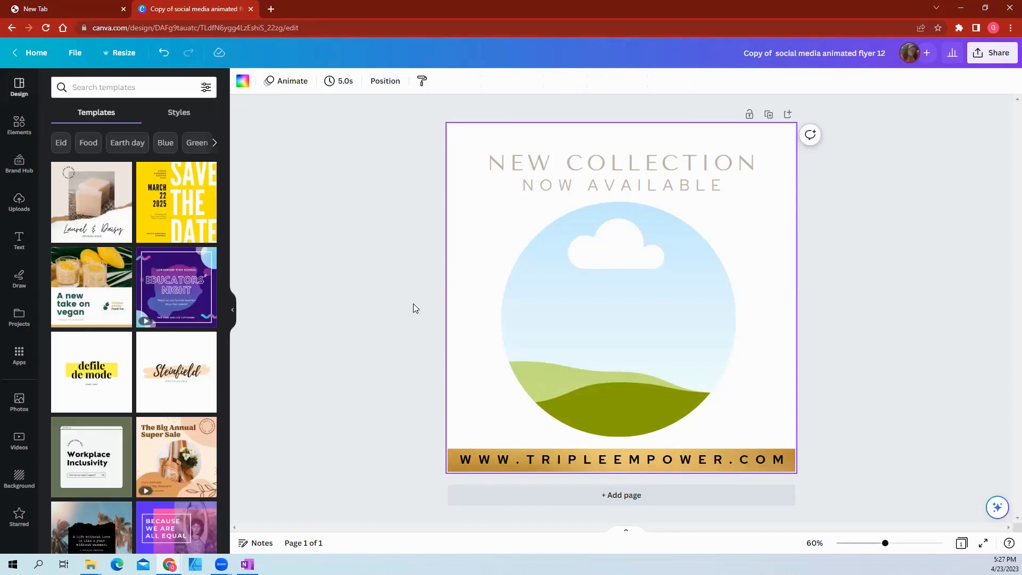
pyautogui.click(463, 245)
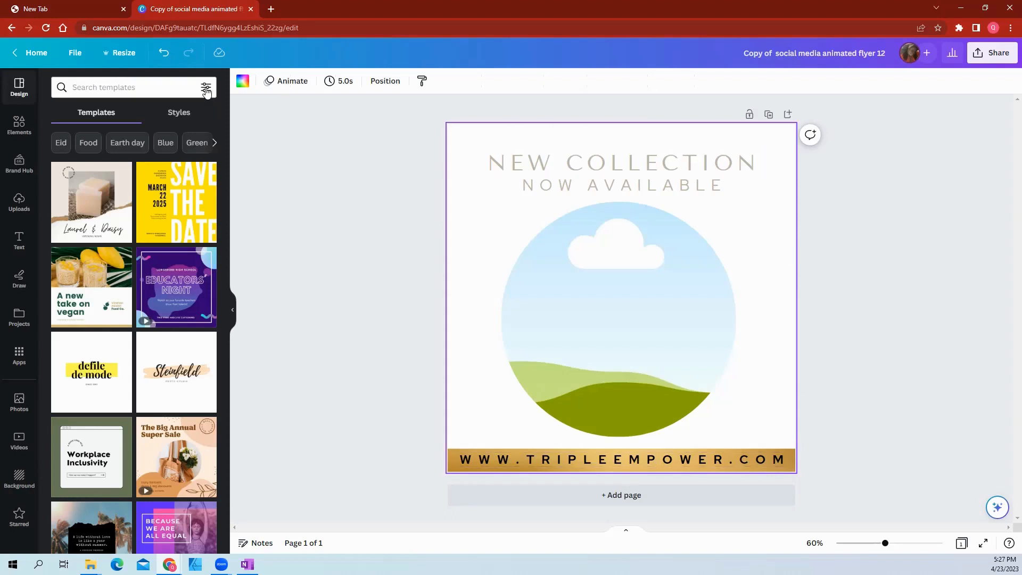
pyautogui.click(242, 81)
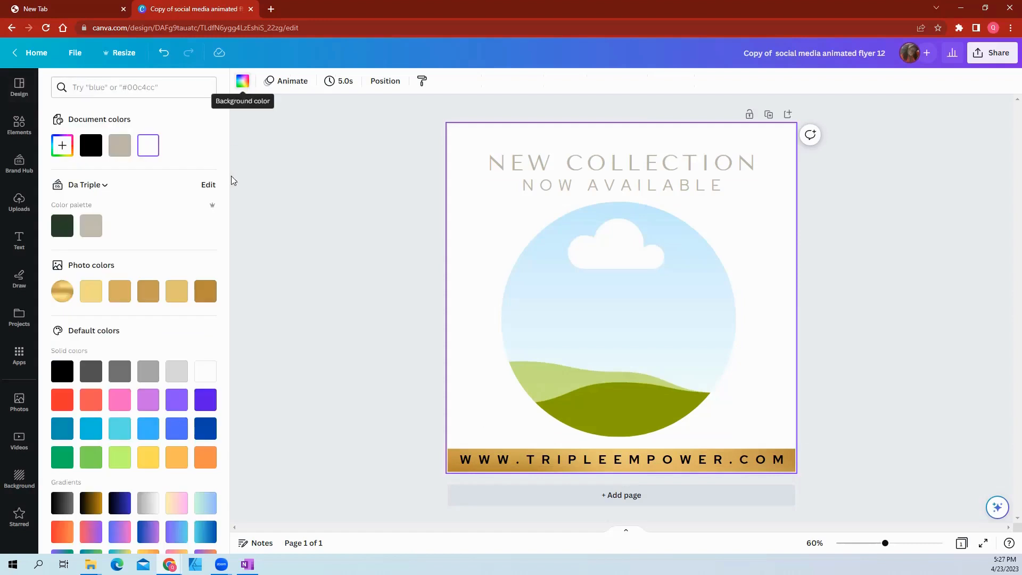
pyautogui.click(61, 226)
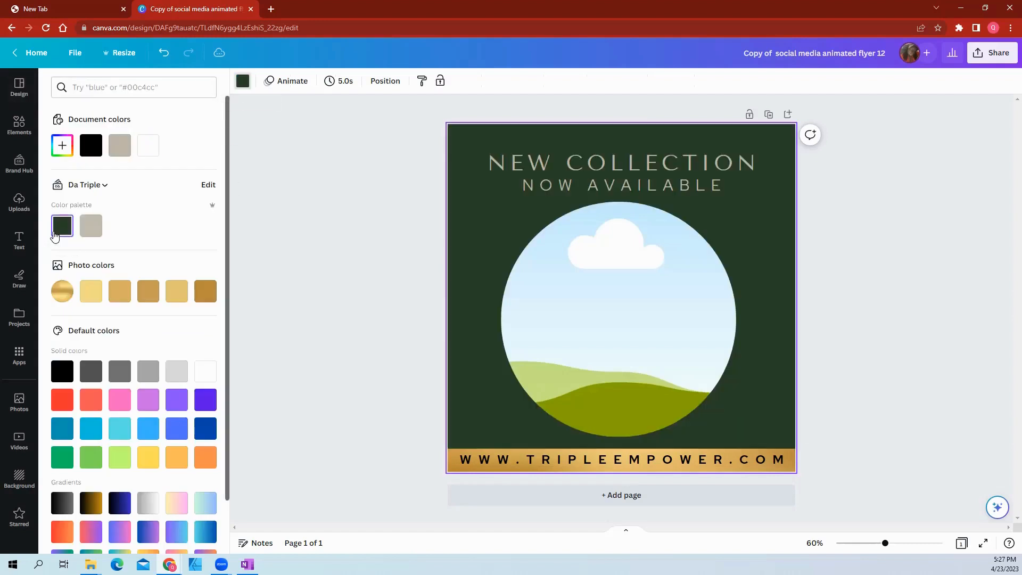
pyautogui.click(105, 185)
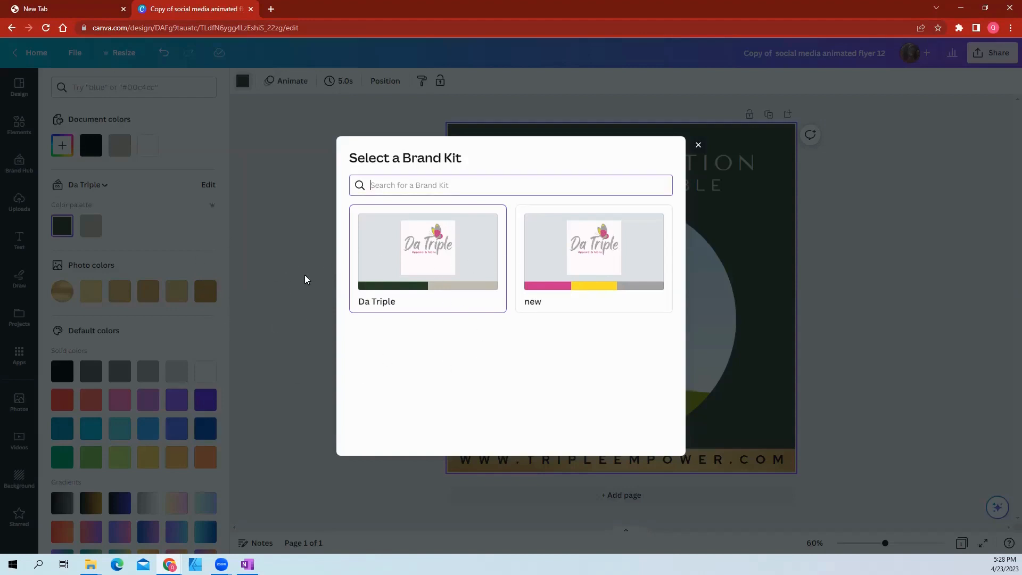
pyautogui.click(298, 515)
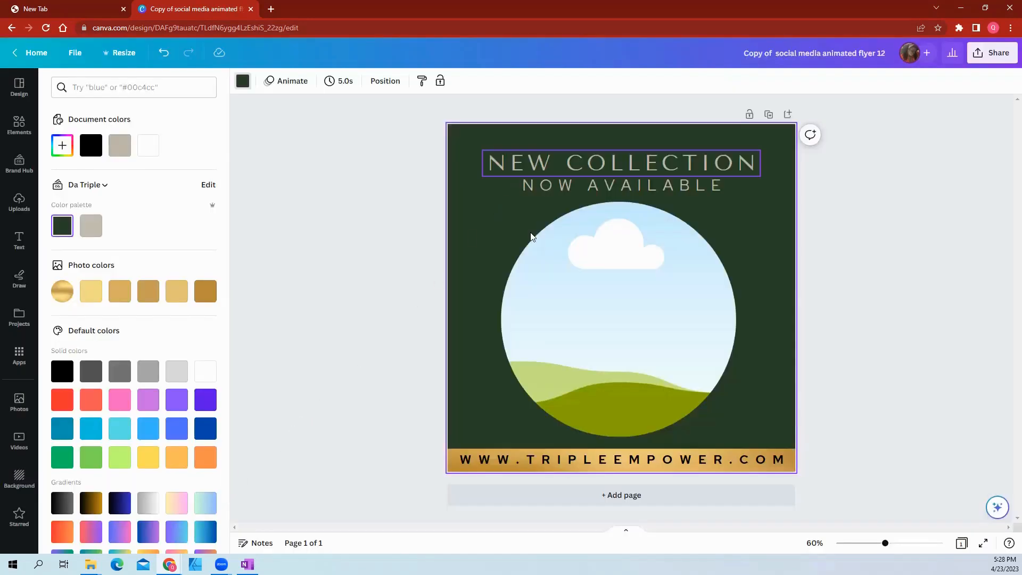
# Step: Change the font of the "NEW COLLECTION" heading to Agrandir Black
pyautogui.click(519, 161)
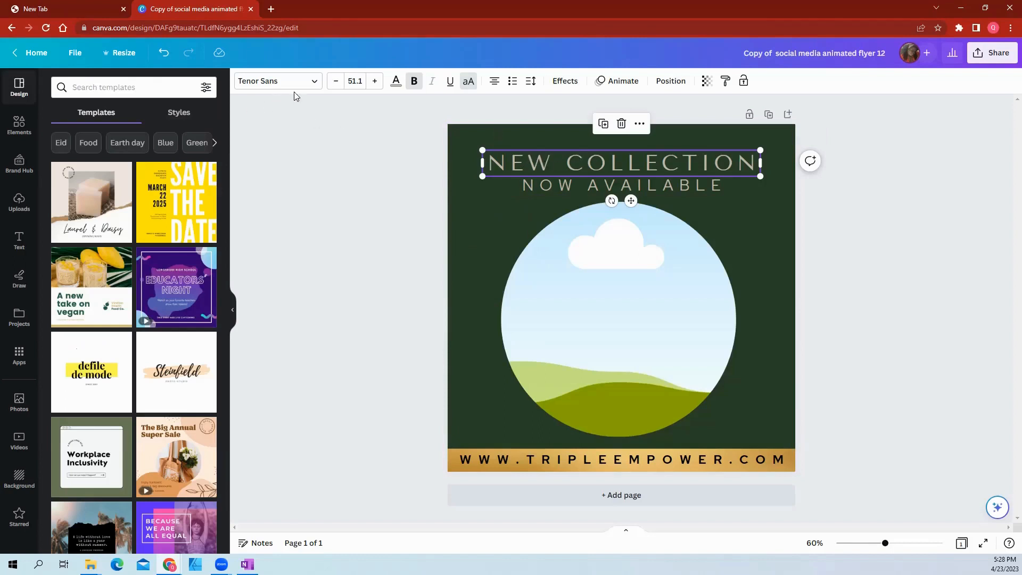
pyautogui.click(314, 86)
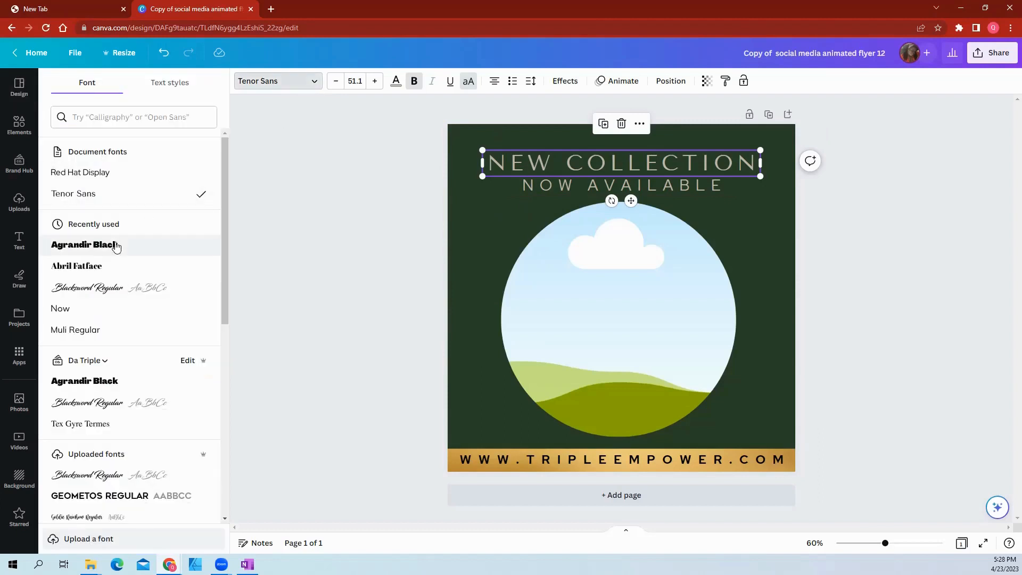
pyautogui.click(107, 252)
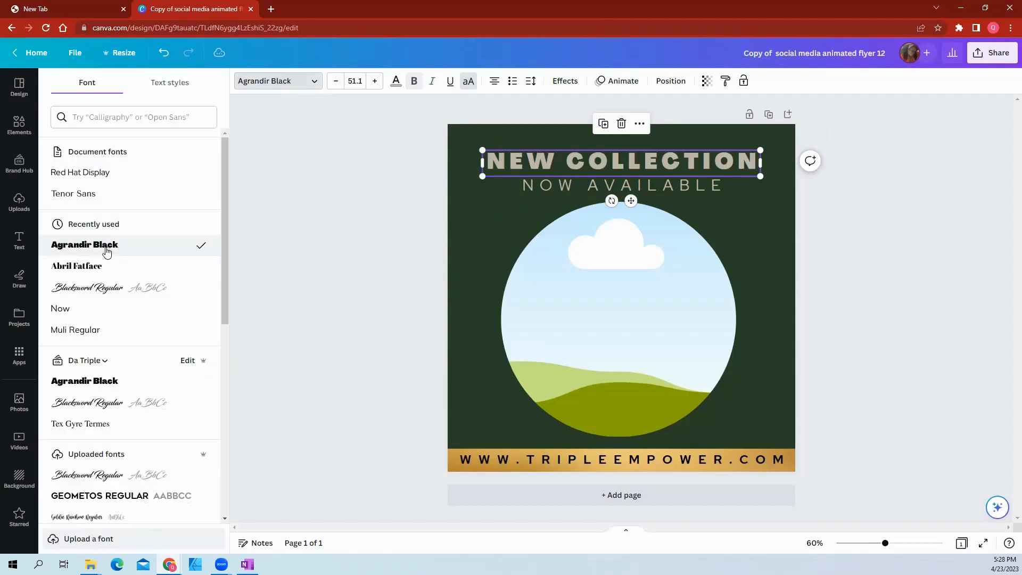
# Step: Try the Blacksword font on the "NOW AVAILABLE" subheading, replacing it with the brand font Agrandir Black
pyautogui.click(544, 185)
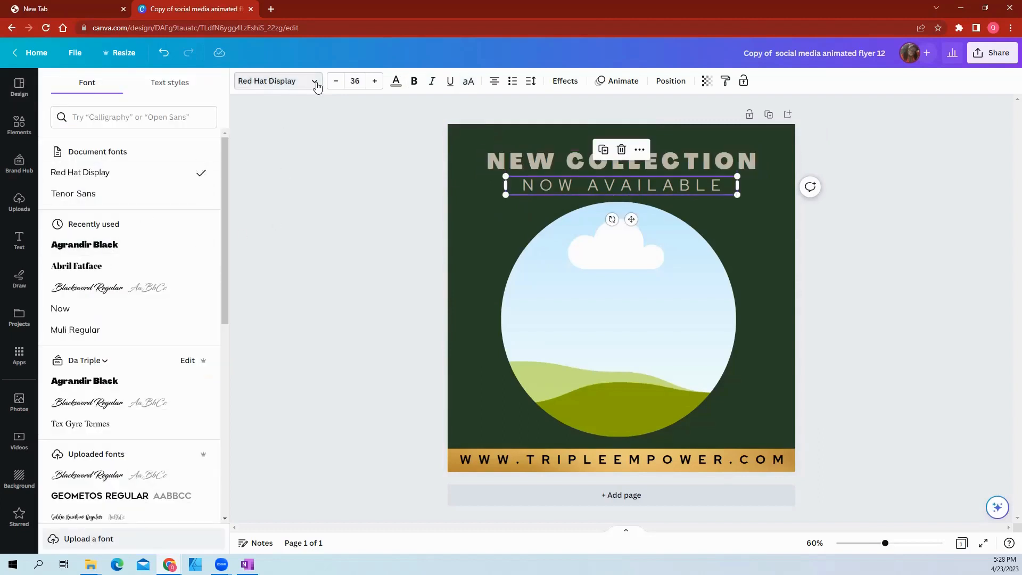
pyautogui.click(315, 84)
pyautogui.click(314, 84)
pyautogui.click(328, 210)
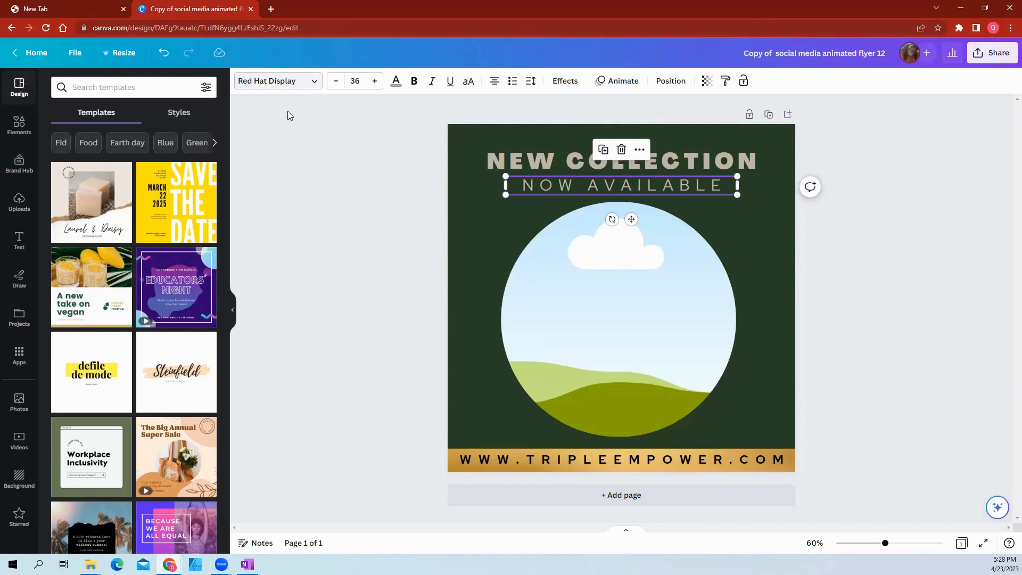
pyautogui.click(276, 81)
pyautogui.click(100, 406)
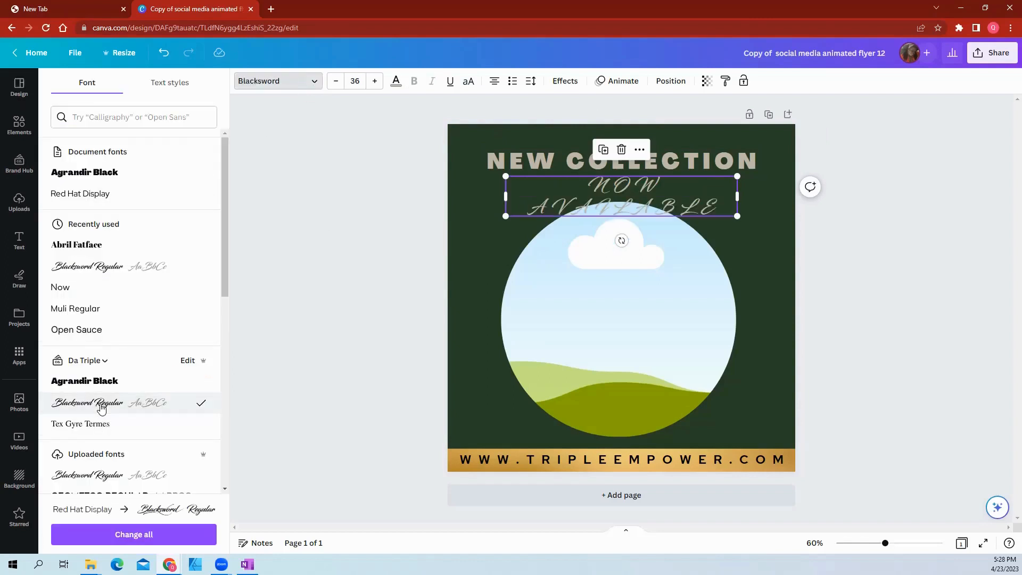
pyautogui.click(104, 386)
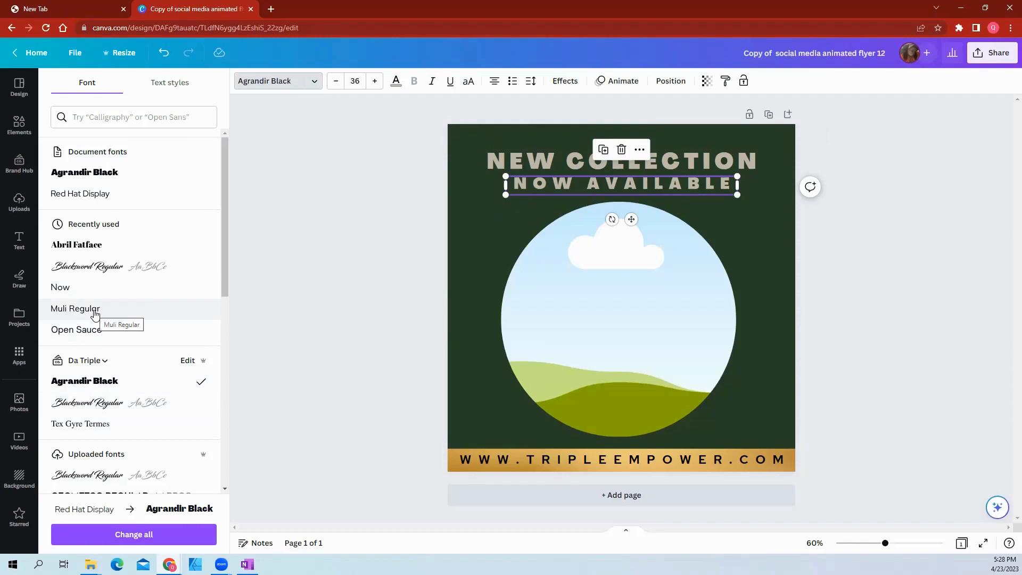
pyautogui.click(316, 191)
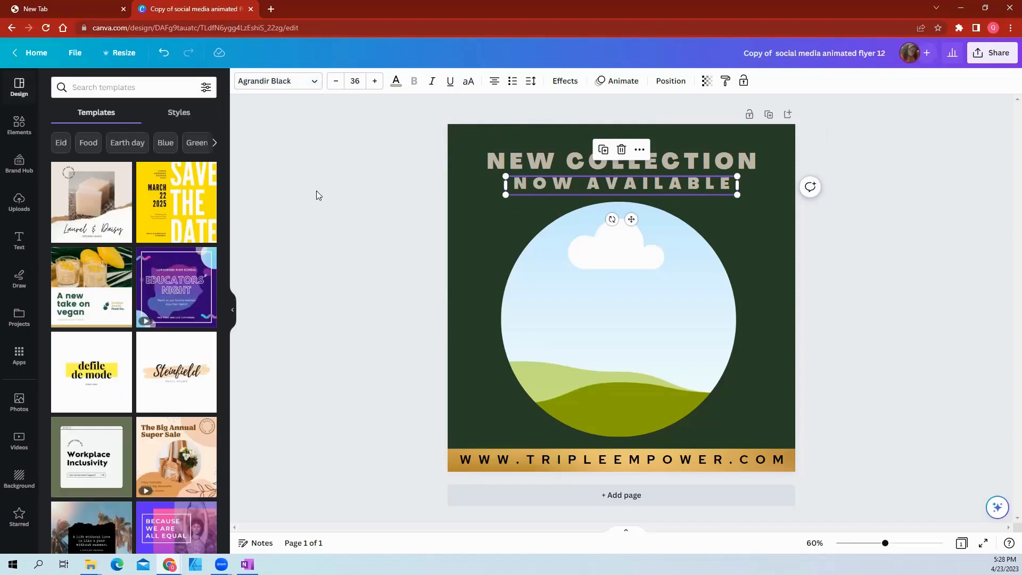
pyautogui.click(316, 192)
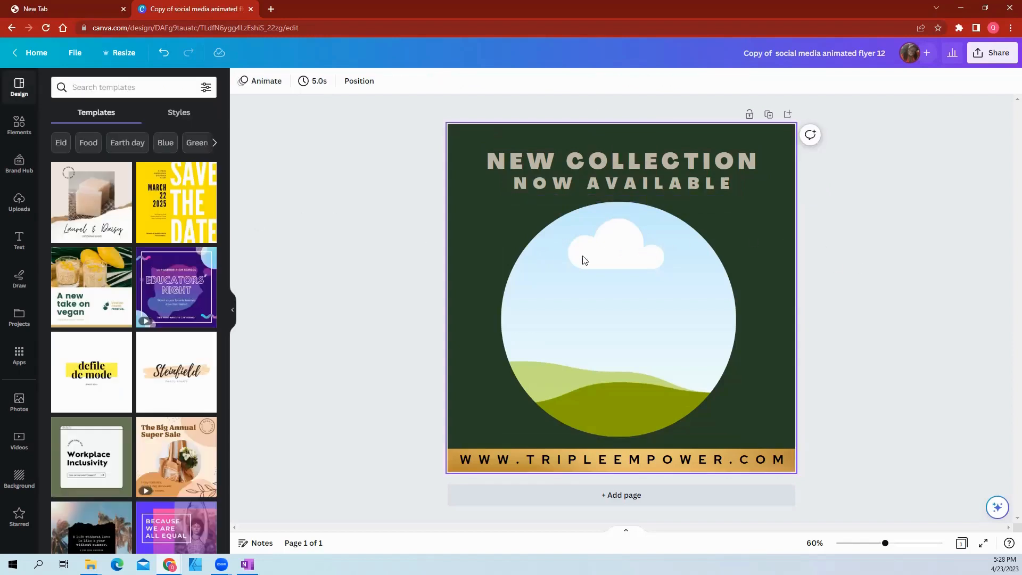
# Step: Fill the circular photo frame with the uploaded image of the woman in a sparkling gown in front of a wooden door
pyautogui.click(593, 319)
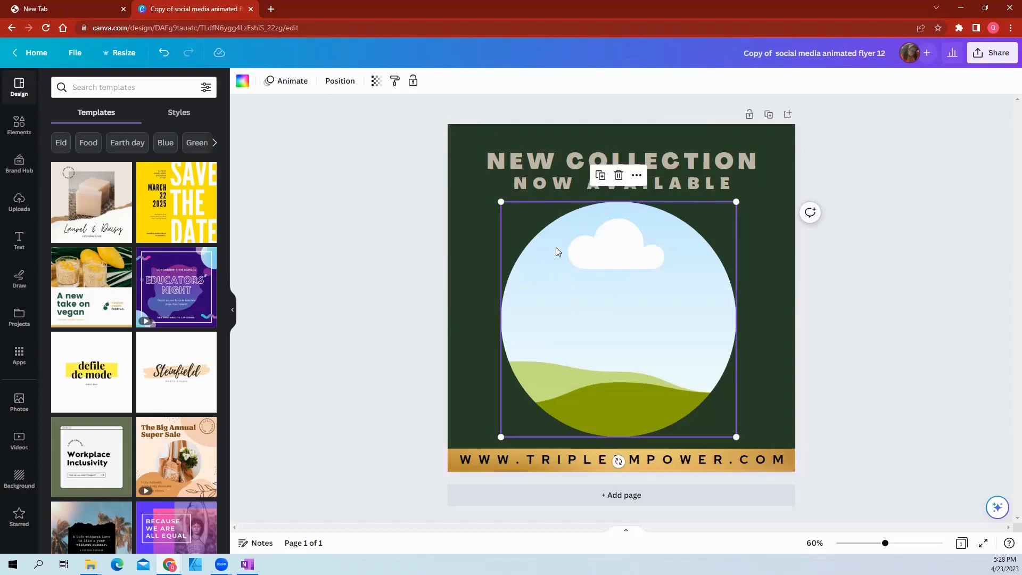
pyautogui.click(13, 212)
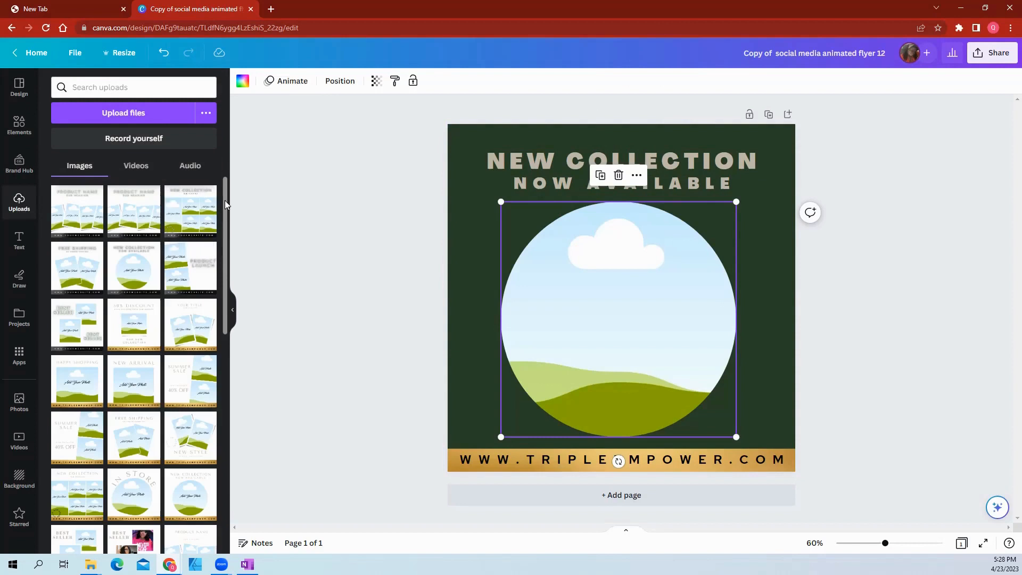
pyautogui.scroll(-10, 187, 289)
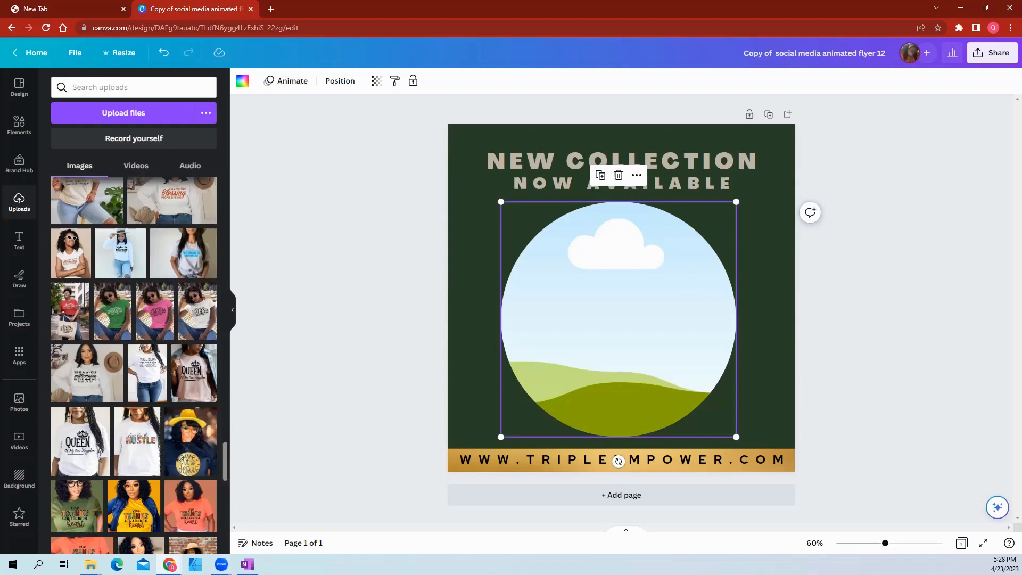
pyautogui.scroll(-20, 213, 535)
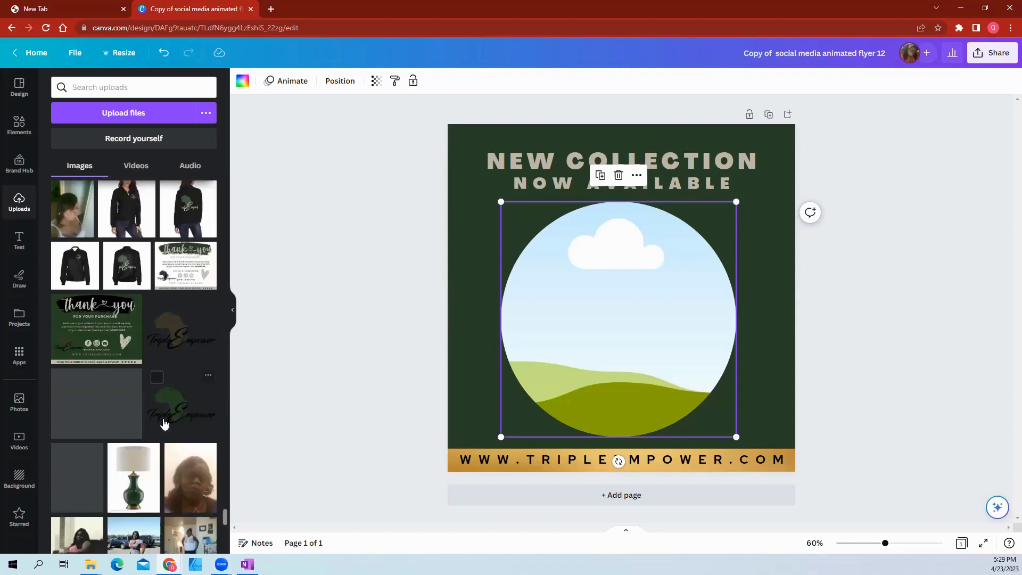
pyautogui.scroll(-10, 164, 422)
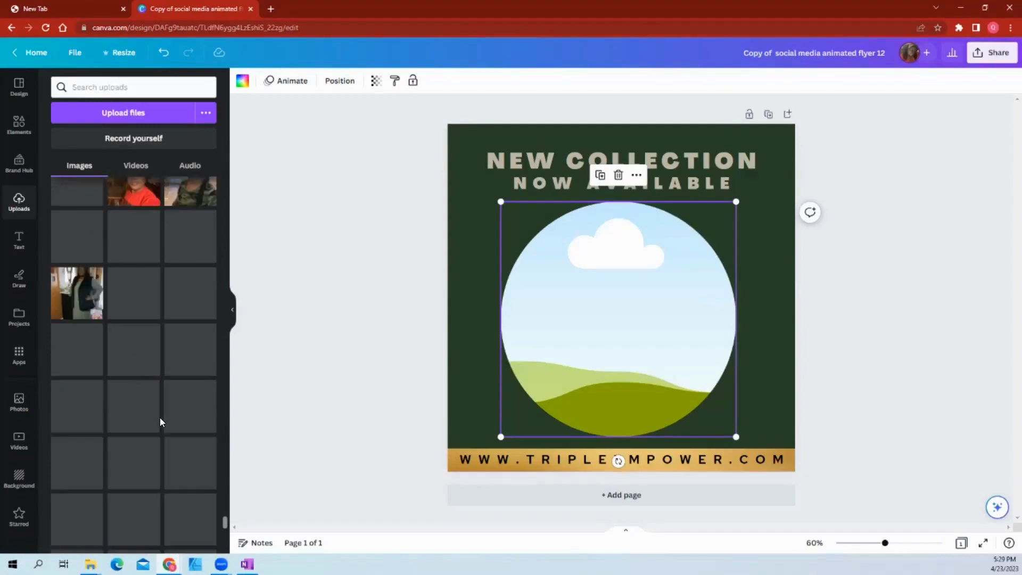
pyautogui.scroll(-15, 160, 418)
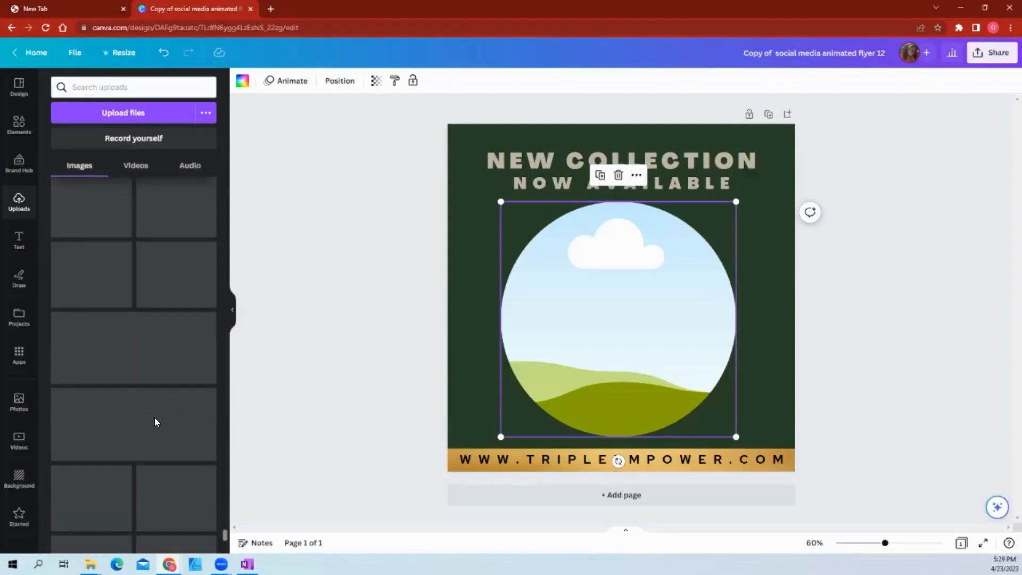
pyautogui.scroll(-10, 155, 417)
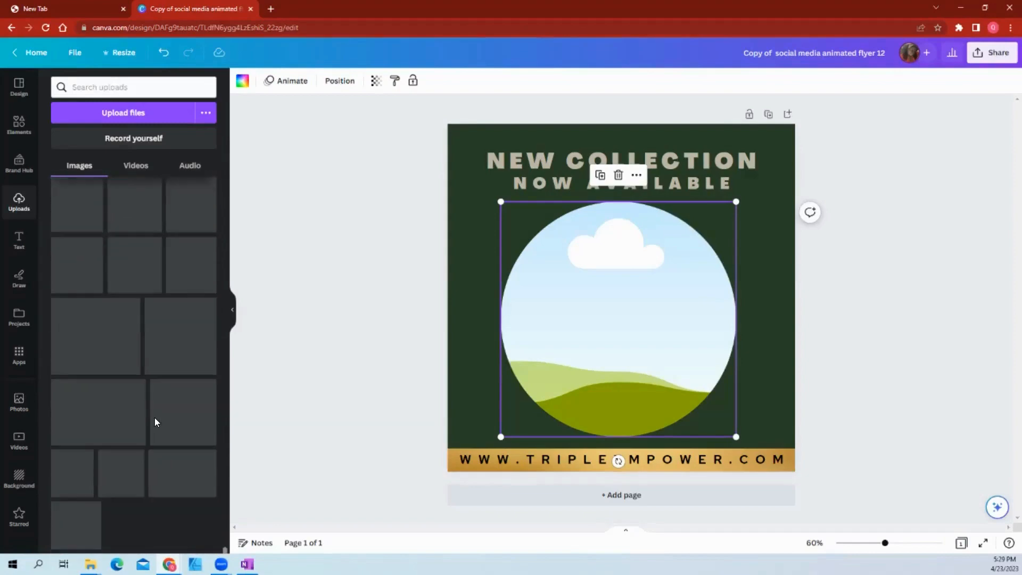
pyautogui.scroll(-5, 154, 420)
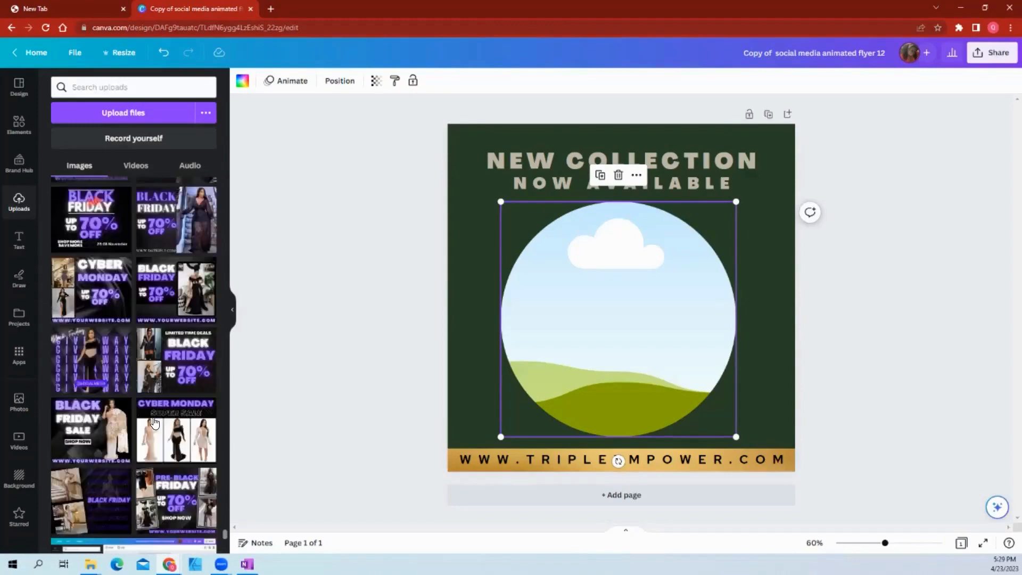
pyautogui.scroll(-10, 154, 420)
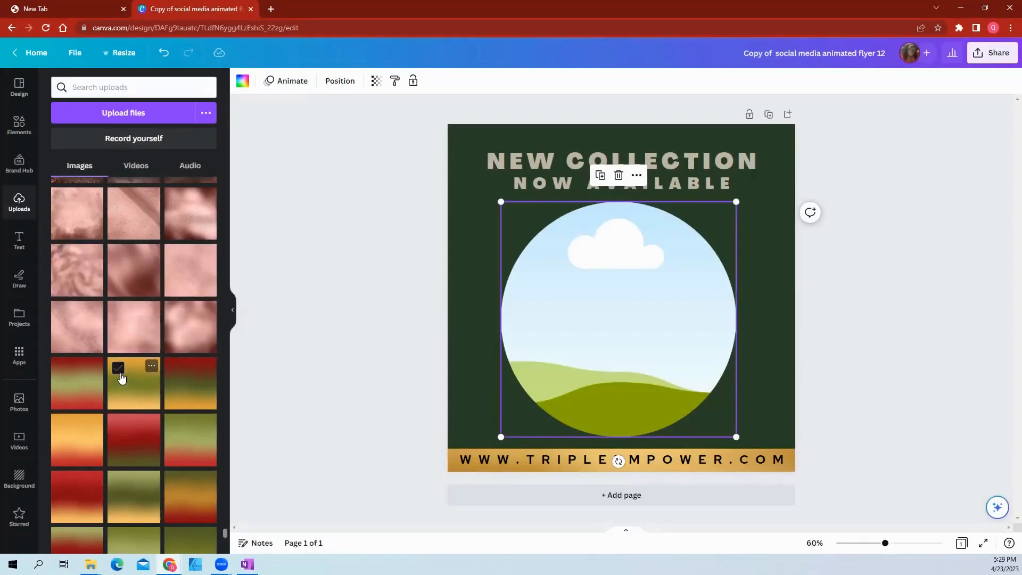
pyautogui.scroll(-5, 122, 377)
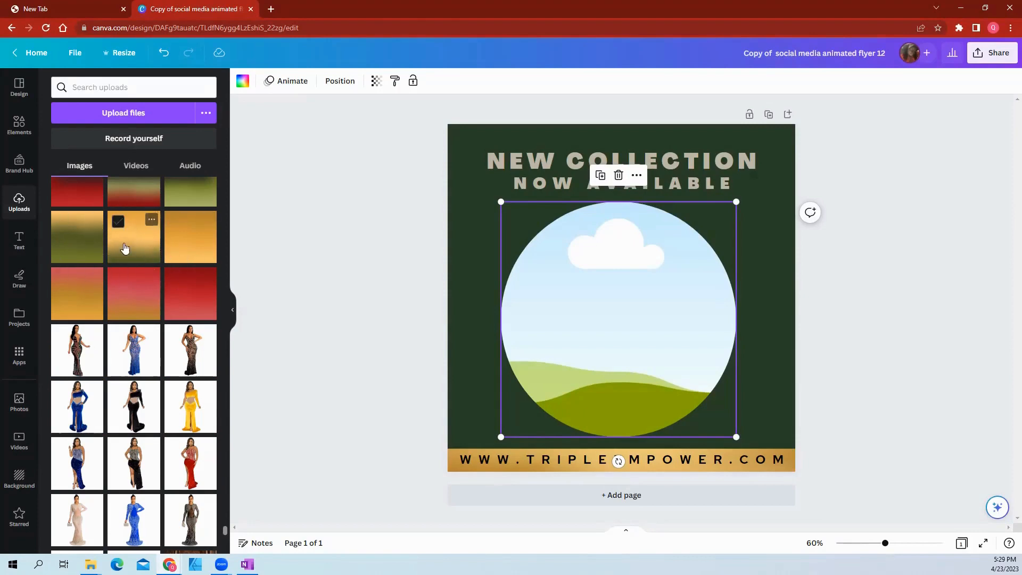
pyautogui.scroll(-4, 124, 328)
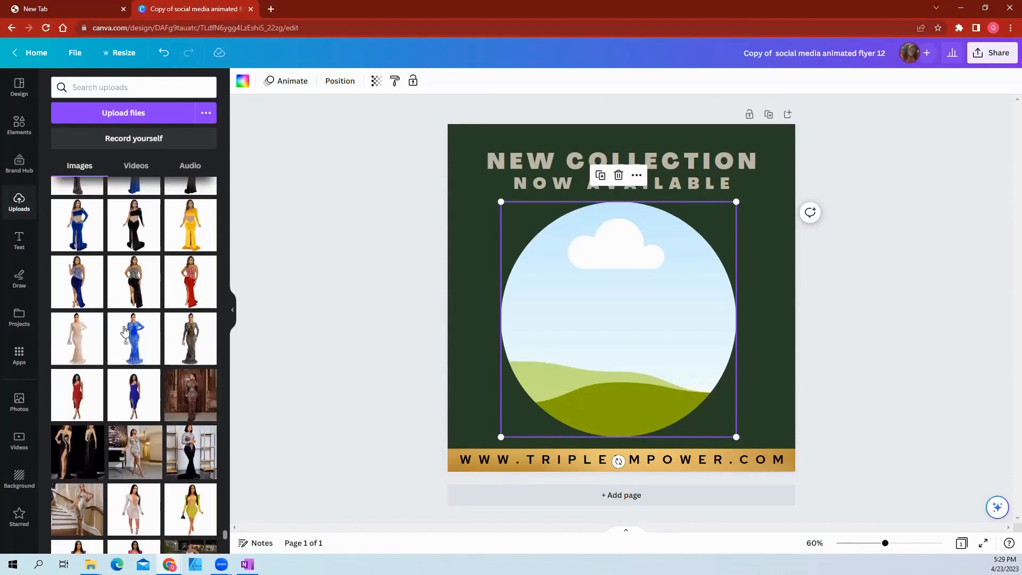
pyautogui.scroll(-1, 124, 330)
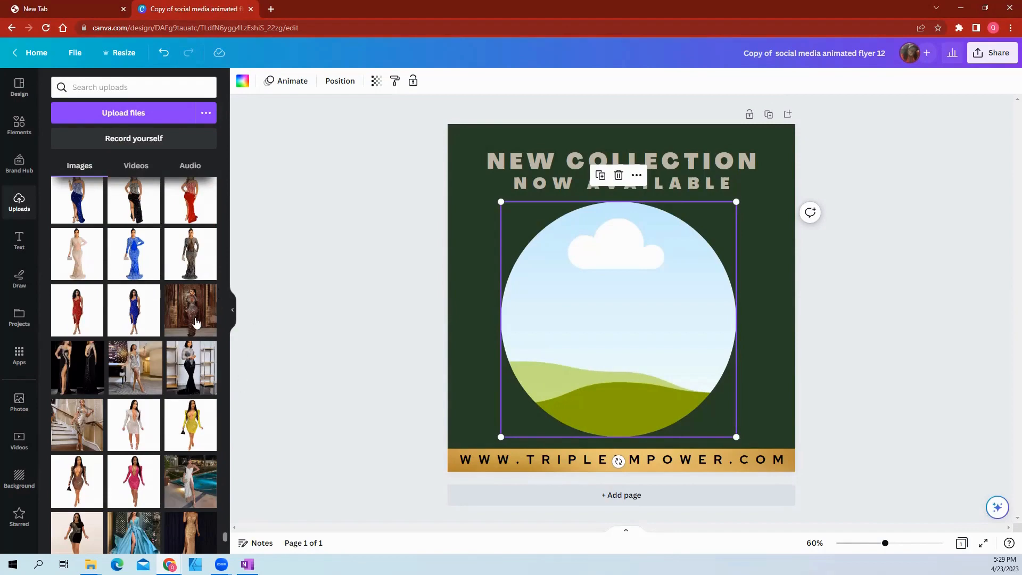
pyautogui.moveTo(196, 322); pyautogui.dragTo(550, 329)
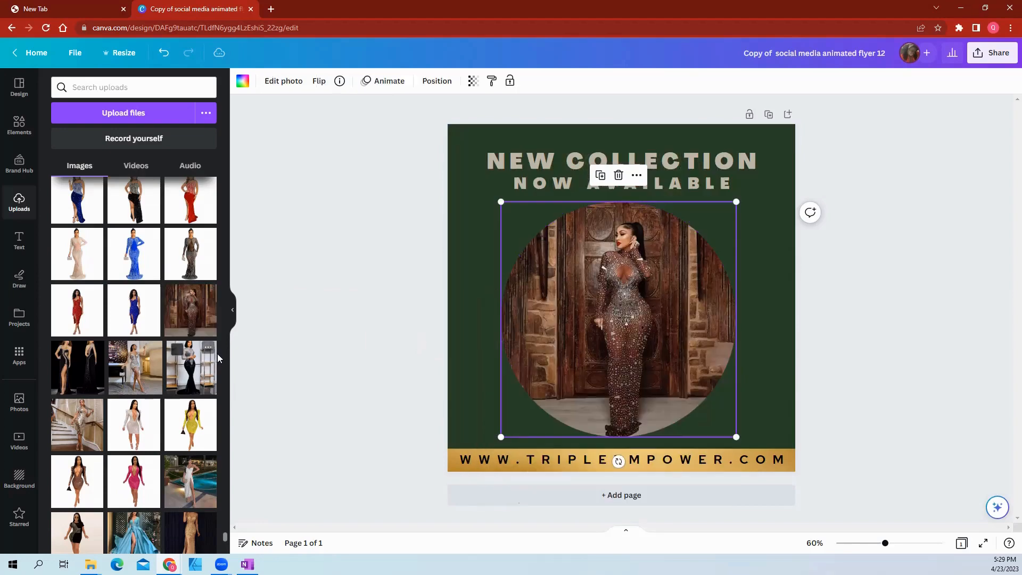
pyautogui.click(367, 366)
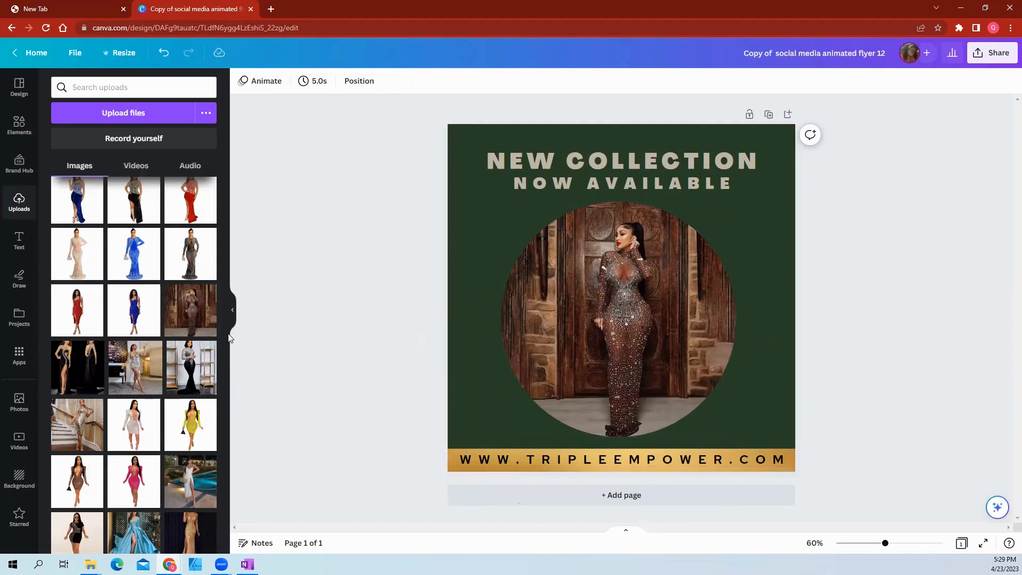
# Step: Replace the photo in the circular frame with the uploaded image of the woman in the long blue patterned gown
pyautogui.moveTo(134, 254); pyautogui.dragTo(559, 290)
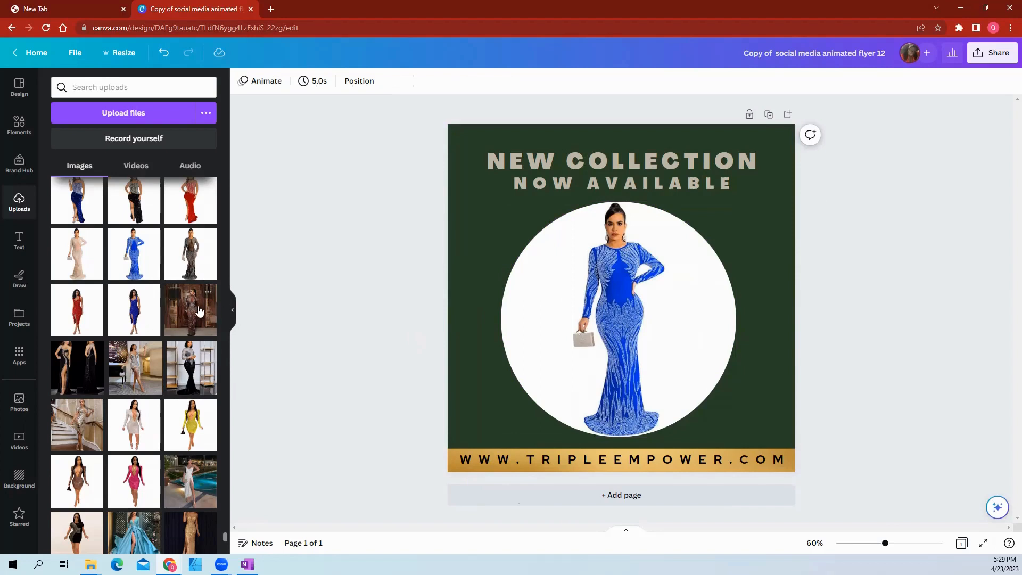
pyautogui.click(593, 320)
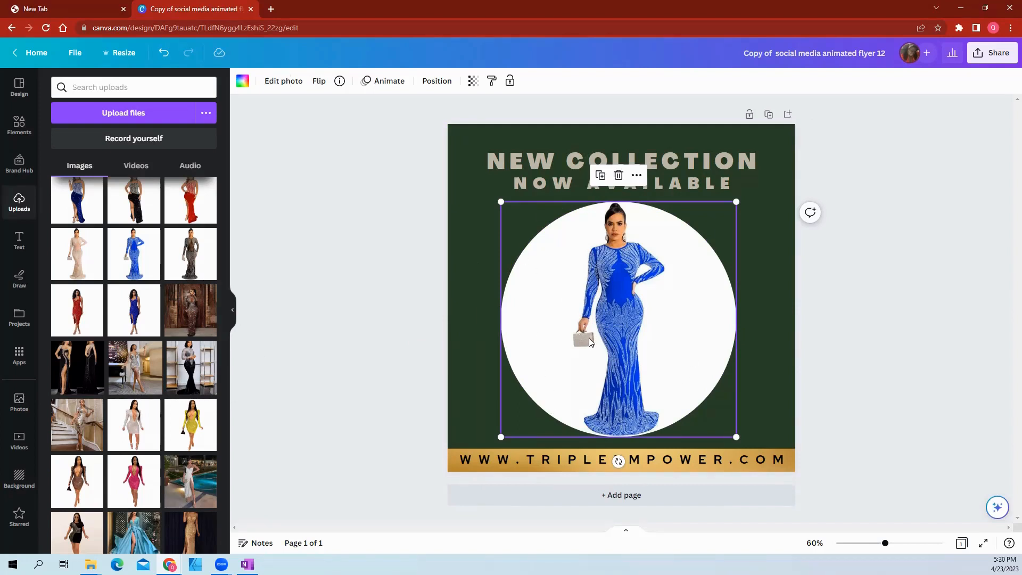
# Step: Replace the photo in the circular frame with the uploaded image of the woman in the sparkling gown before the wooden door
pyautogui.moveTo(184, 315); pyautogui.dragTo(541, 303)
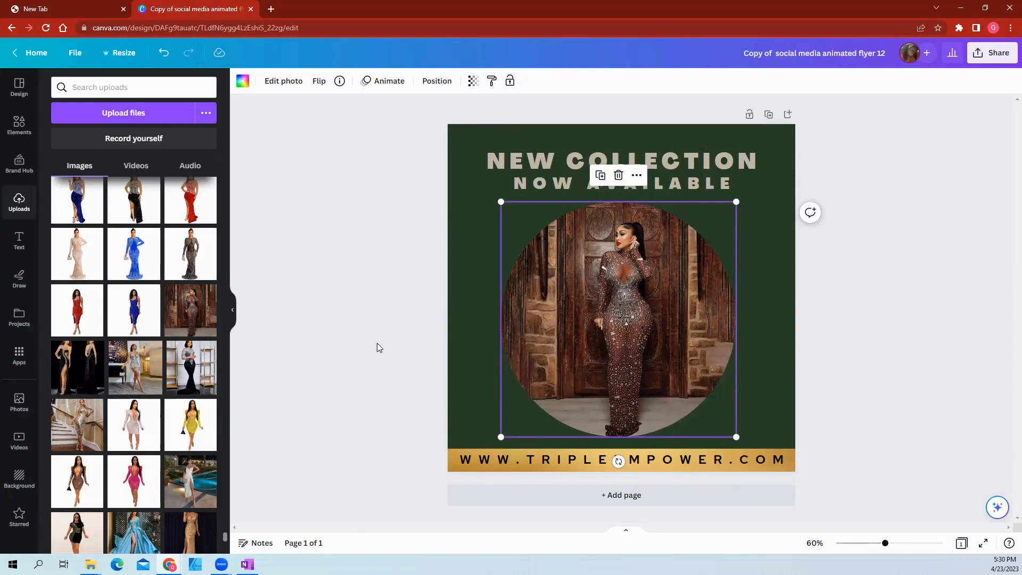
pyautogui.click(414, 284)
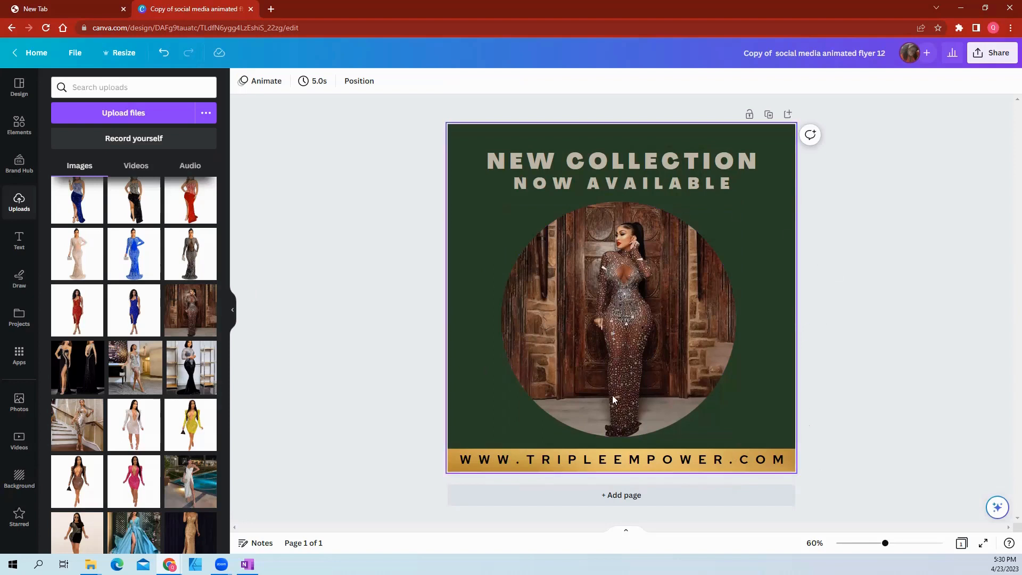
pyautogui.rightClick(906, 199)
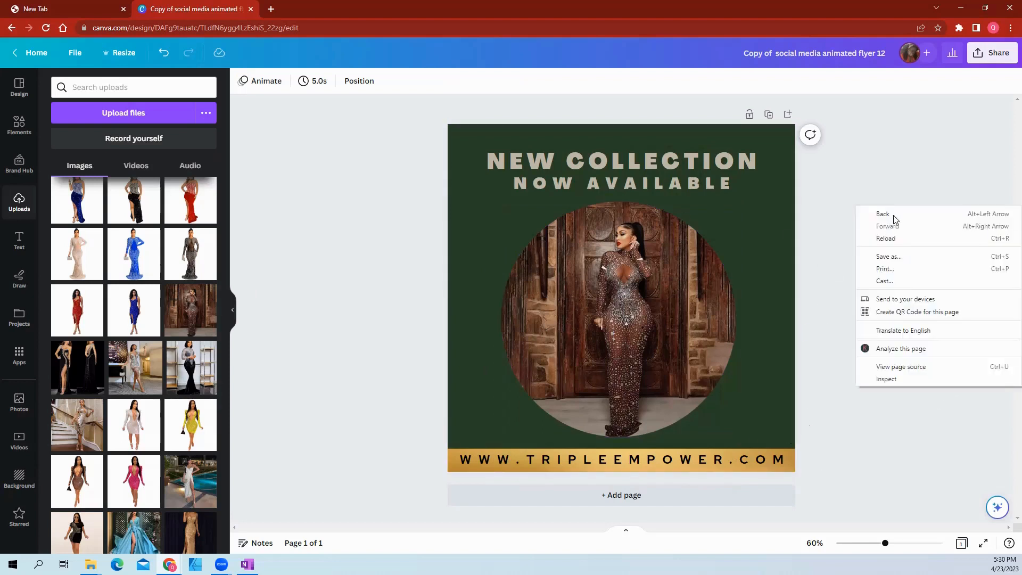
pyautogui.click(896, 154)
# Step: Examine the download file types offered for the finished flyer
pyautogui.click(977, 51)
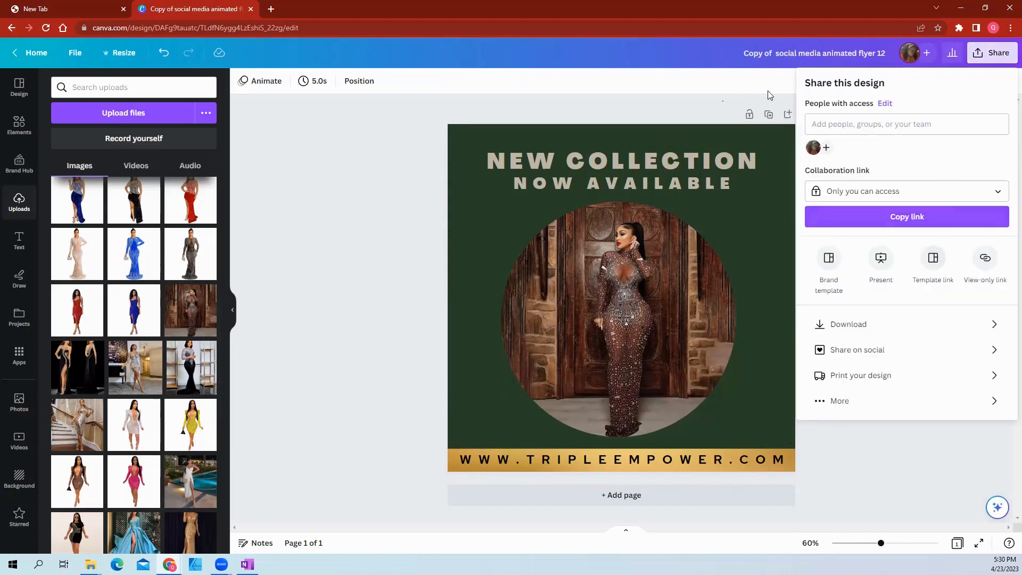
pyautogui.click(986, 53)
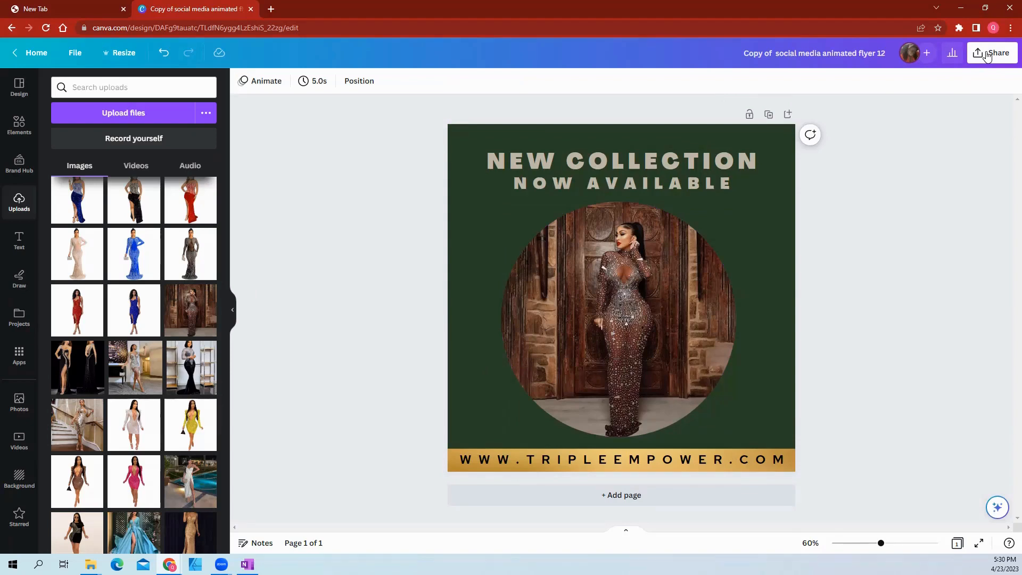
pyautogui.click(986, 56)
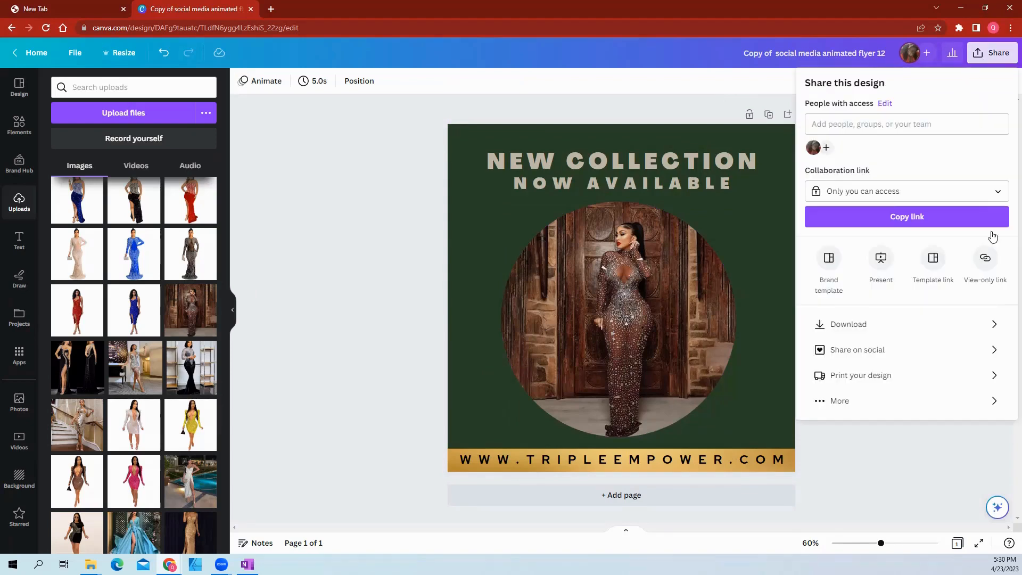
pyautogui.click(976, 331)
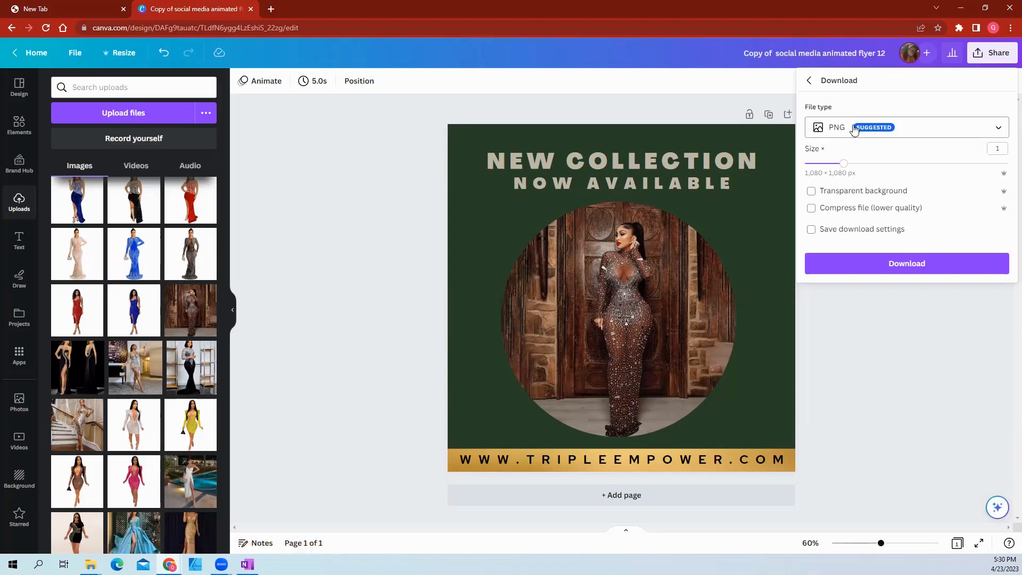
pyautogui.click(937, 133)
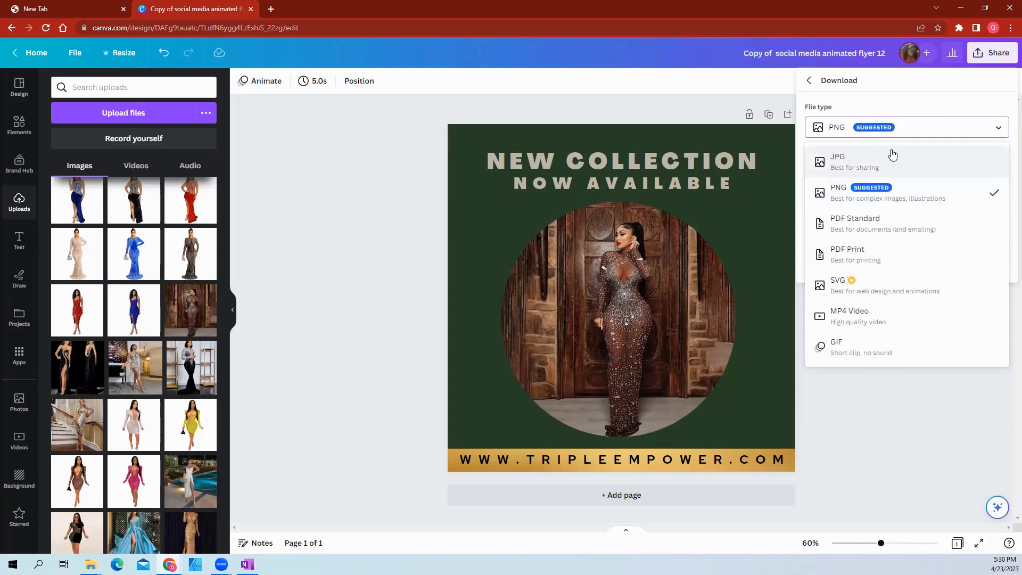
pyautogui.click(956, 445)
# Step: Try scheduling the flyer as a social media post for April 28, 2023
pyautogui.click(1005, 59)
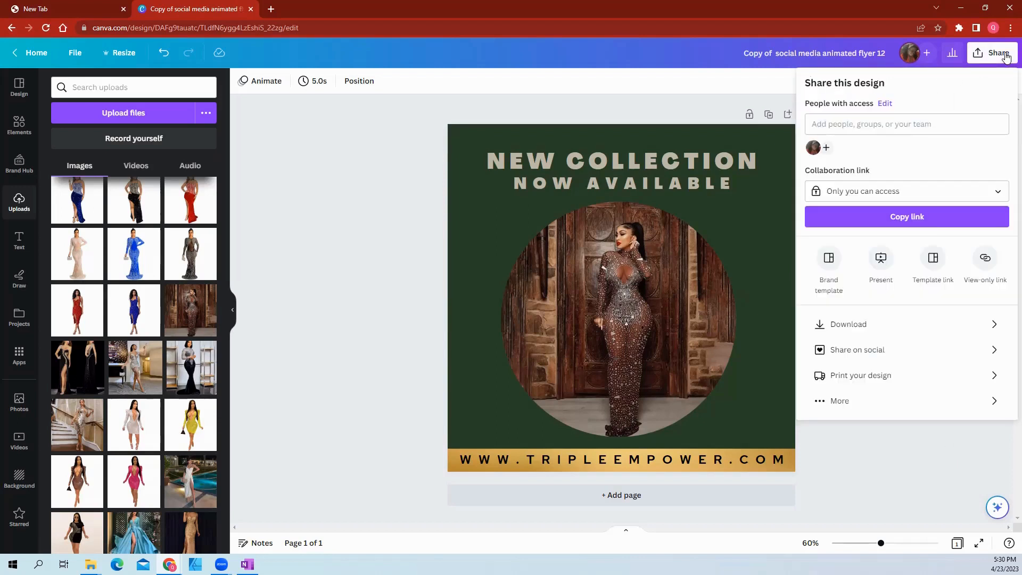
pyautogui.click(871, 349)
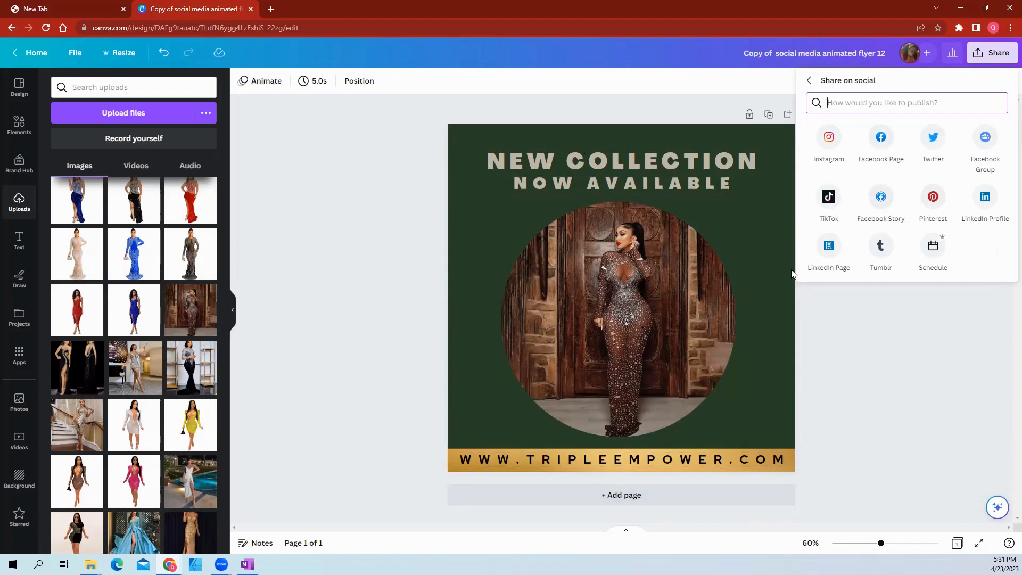
pyautogui.click(934, 255)
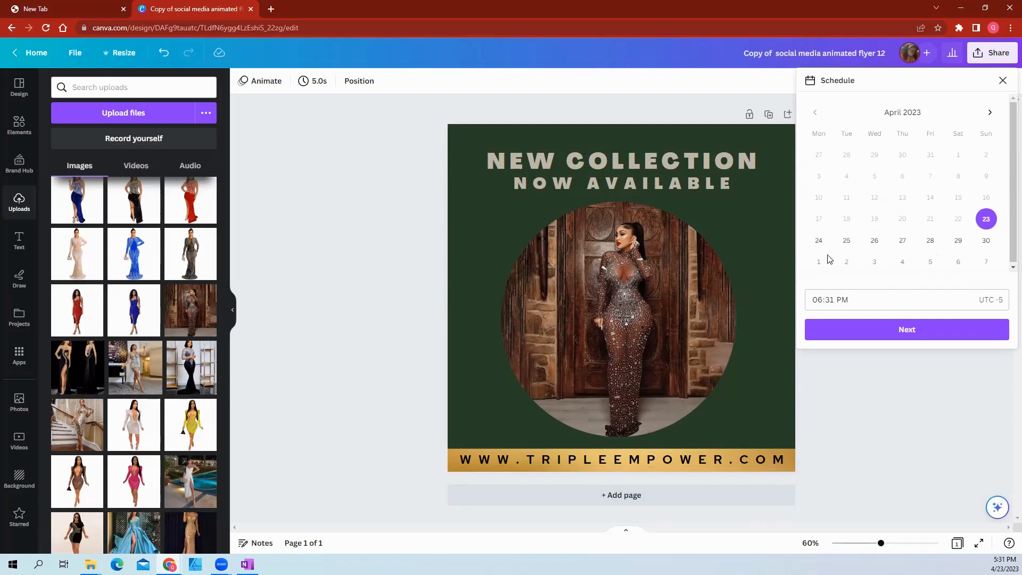
pyautogui.click(929, 240)
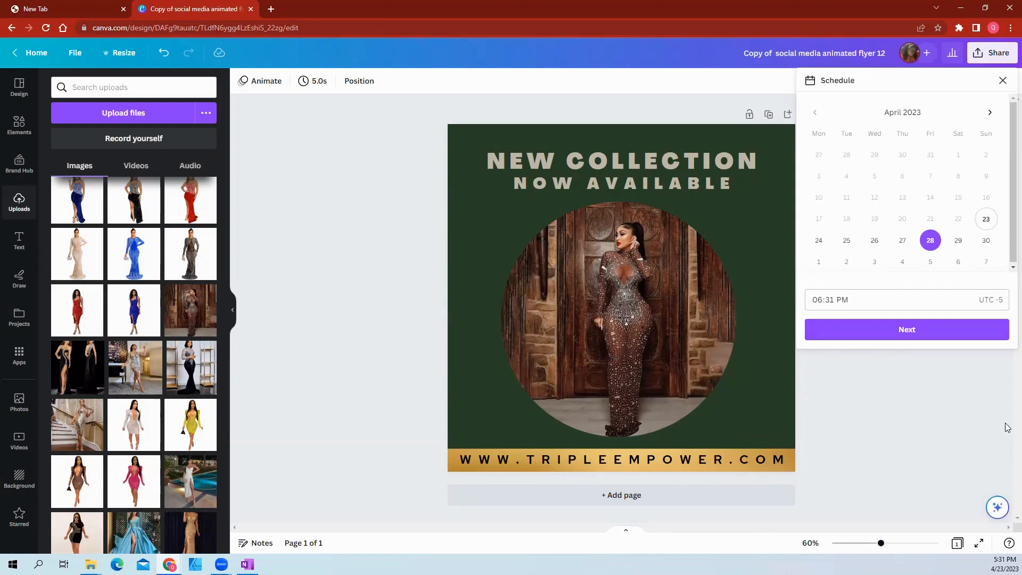
pyautogui.click(857, 438)
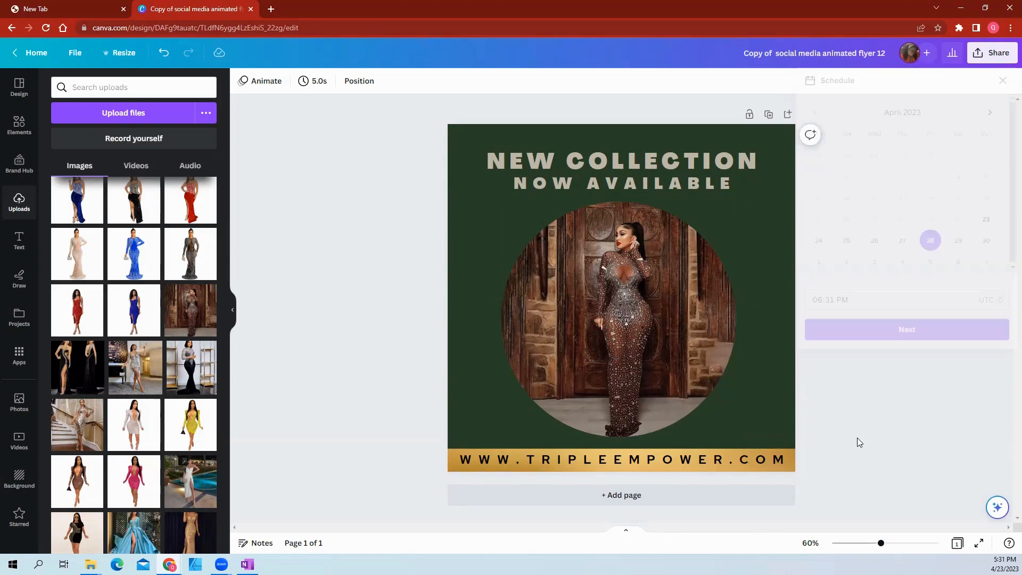